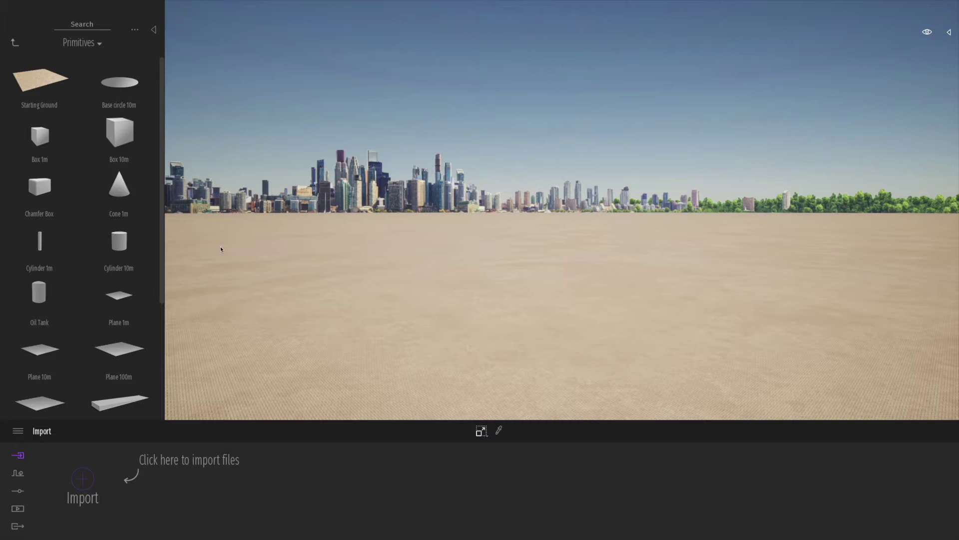
Place a Sphere 10m primitive on the ground in the middle of the scene.
{"action": "scroll", "coordinate": [118, 247], "scroll_direction": "down", "scroll_amount": 3}
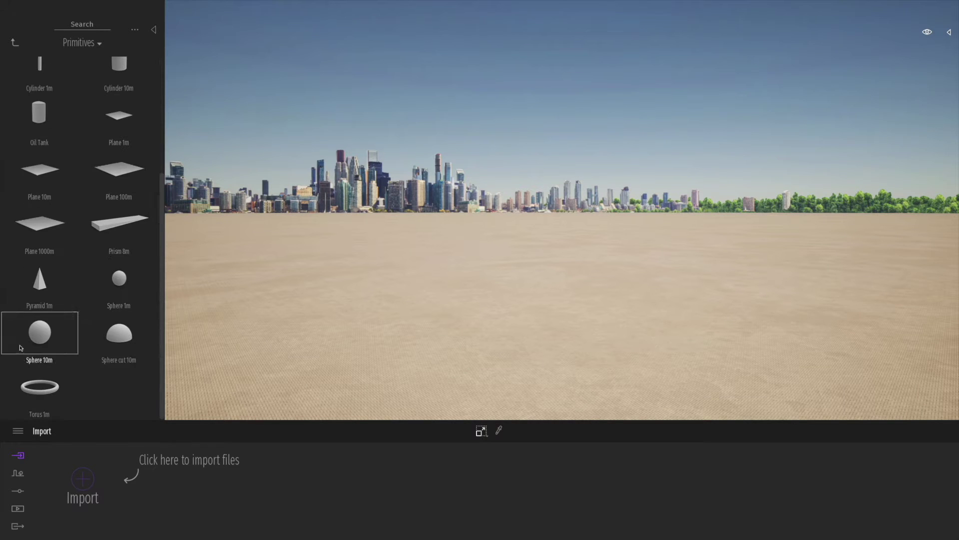
{"action": "left_click_drag", "start_coordinate": [20, 348], "coordinate": [518, 363]}
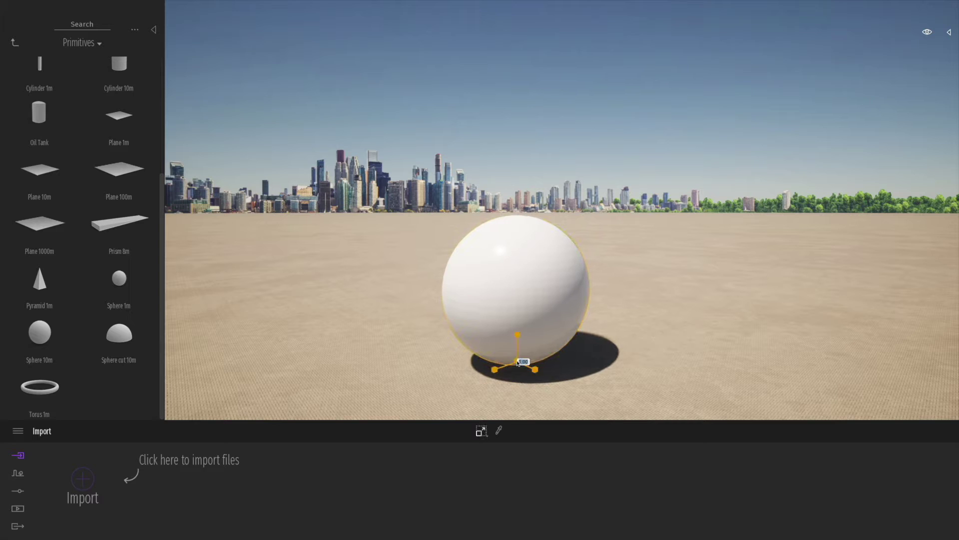
Apply the Exposed aggregate concrete 01 material from the concrete library to the sphere.
{"action": "left_click", "coordinate": [15, 42]}
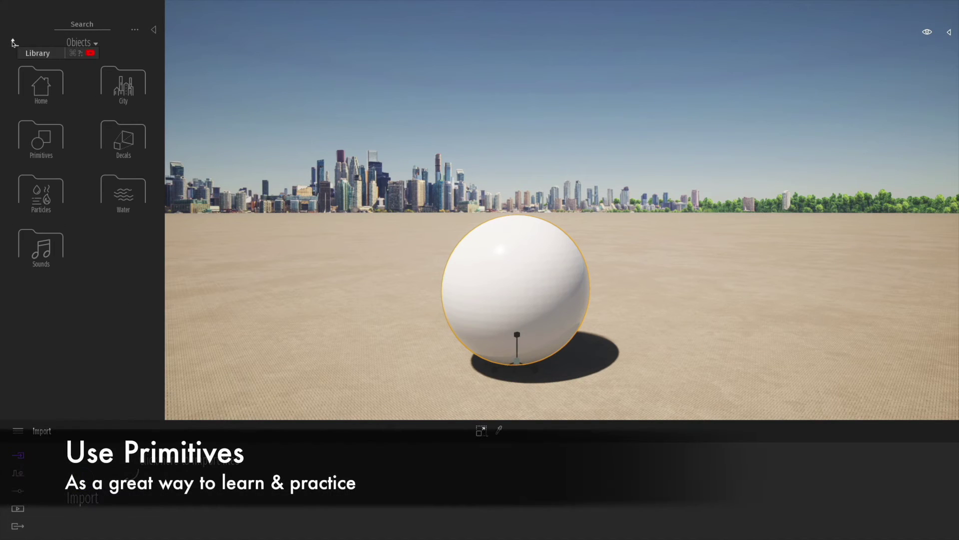
{"action": "left_click", "coordinate": [14, 42]}
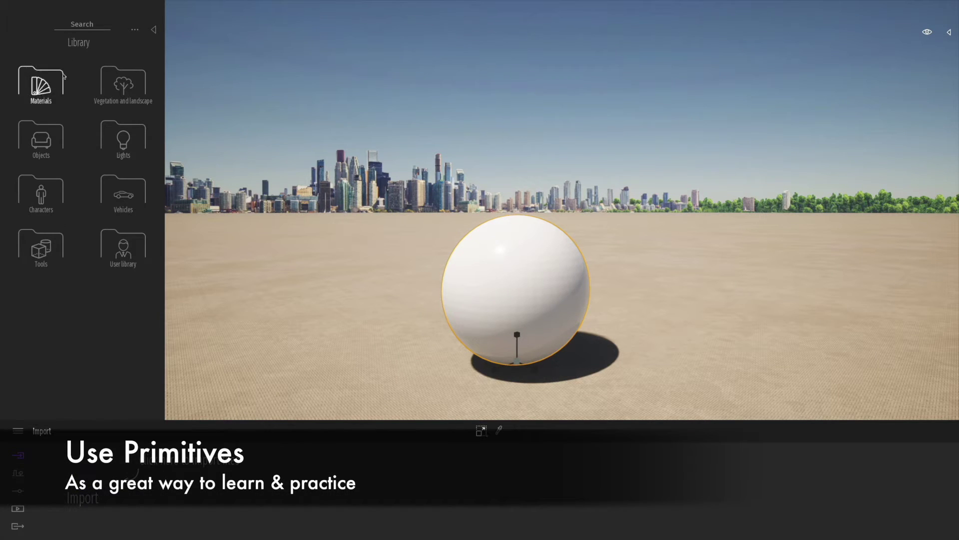
{"action": "left_click", "coordinate": [31, 94]}
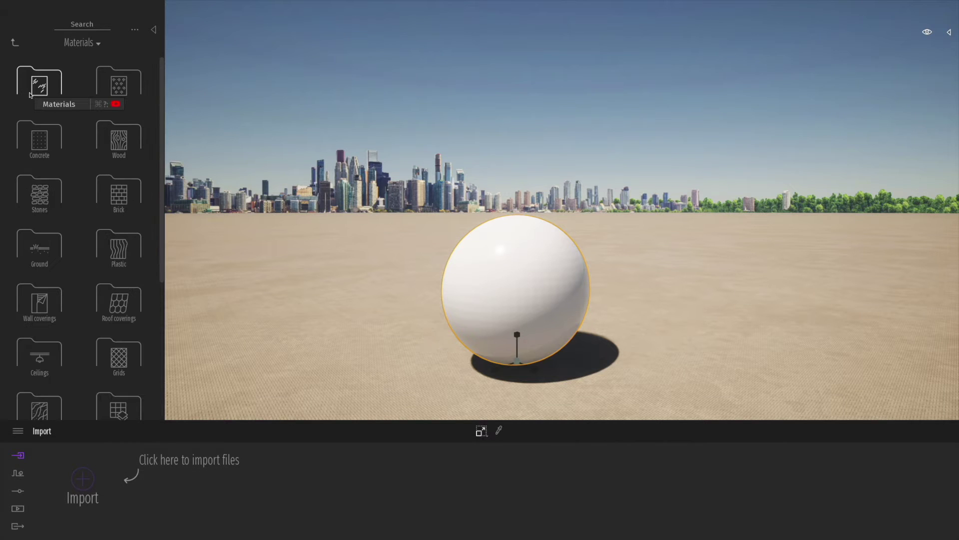
{"action": "left_click", "coordinate": [49, 135]}
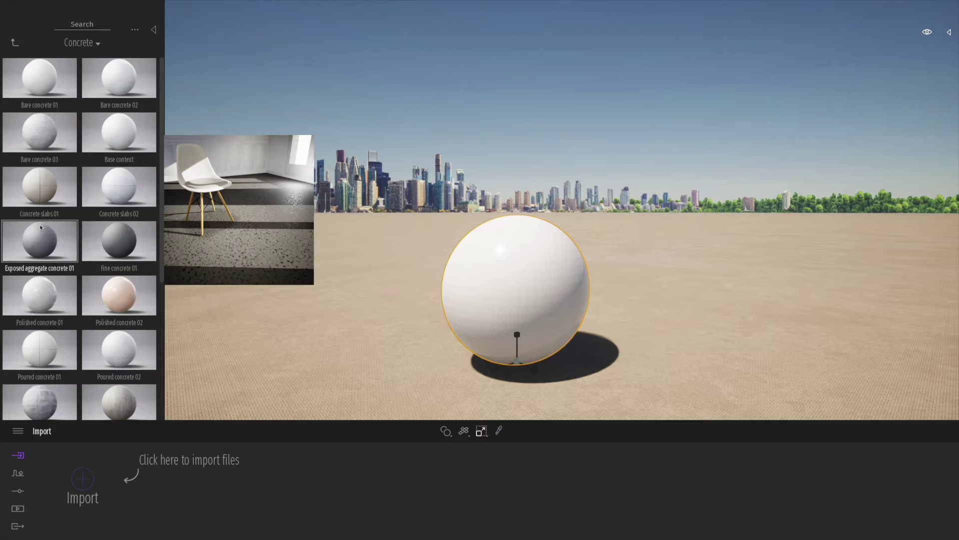
{"action": "left_click_drag", "start_coordinate": [40, 240], "coordinate": [278, 242]}
{"action": "mouse_move", "coordinate": [483, 281]}
{"action": "left_mouse_down"}
{"action": "mouse_move", "coordinate": [491, 282]}
{"action": "mouse_move", "coordinate": [484, 274]}
{"action": "left_mouse_up"}
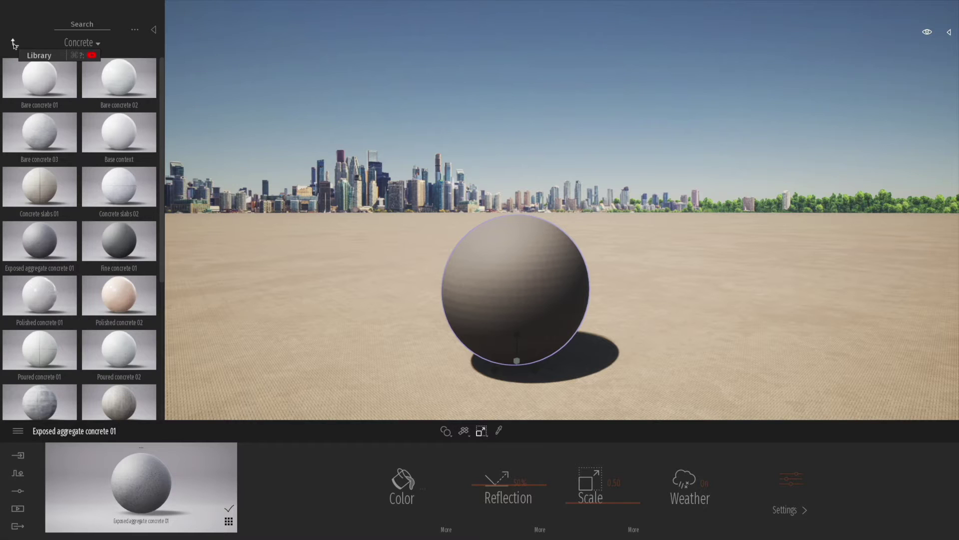
Apply the Chestnut 01 A material from the wood library to the sphere.
{"action": "left_click", "coordinate": [14, 44]}
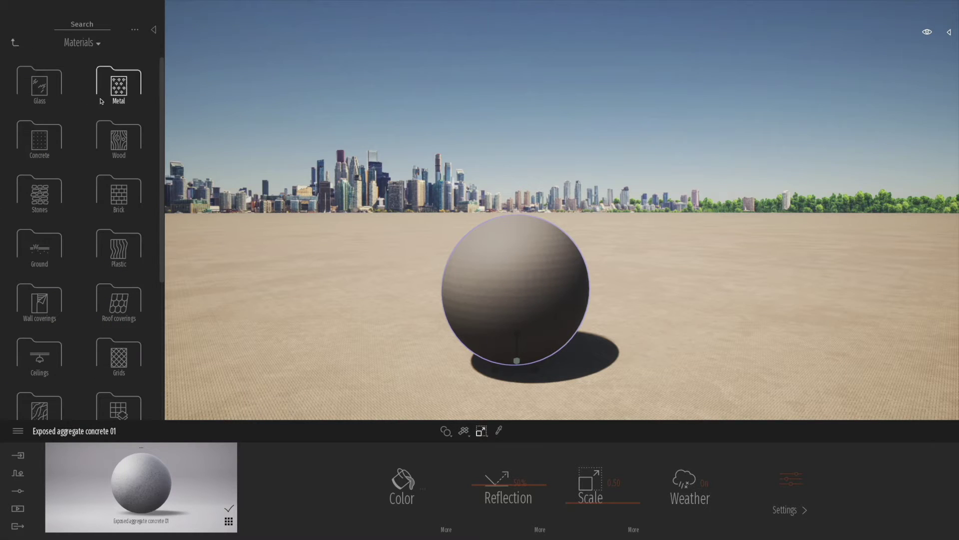
{"action": "left_click", "coordinate": [111, 148]}
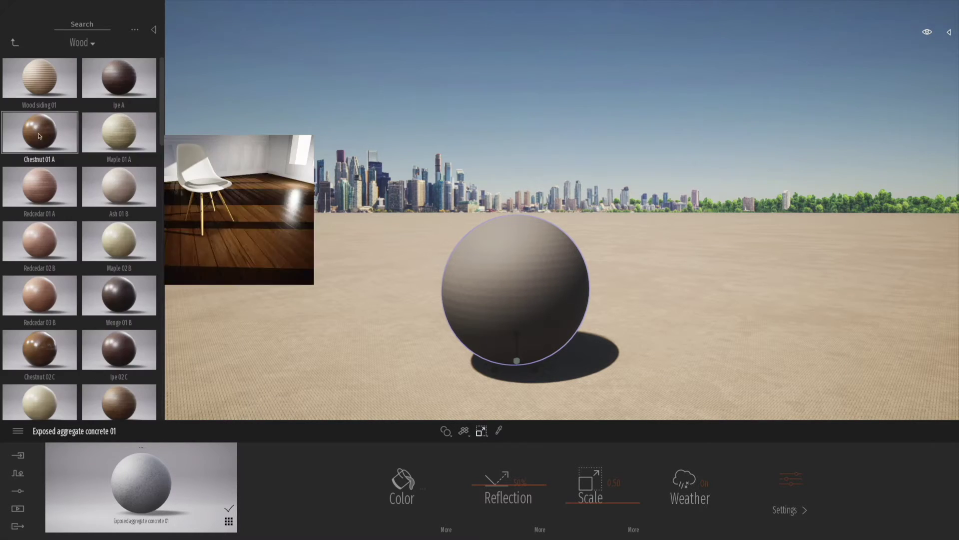
{"action": "left_click_drag", "start_coordinate": [40, 132], "coordinate": [510, 294]}
{"action": "left_click_drag", "start_coordinate": [47, 250], "coordinate": [65, 220]}
{"action": "left_click_drag", "start_coordinate": [463, 311], "coordinate": [510, 319]}
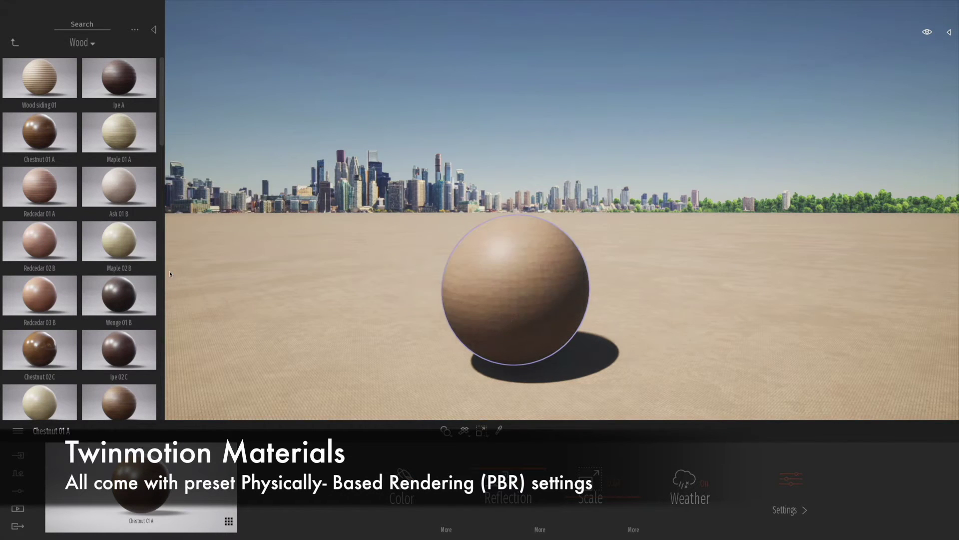
Apply the Chestnut 02 C wood material to the sphere and tint it orange with colour C46E26.
{"action": "left_click_drag", "start_coordinate": [169, 274], "coordinate": [40, 244]}
{"action": "left_click_drag", "start_coordinate": [40, 349], "coordinate": [507, 305]}
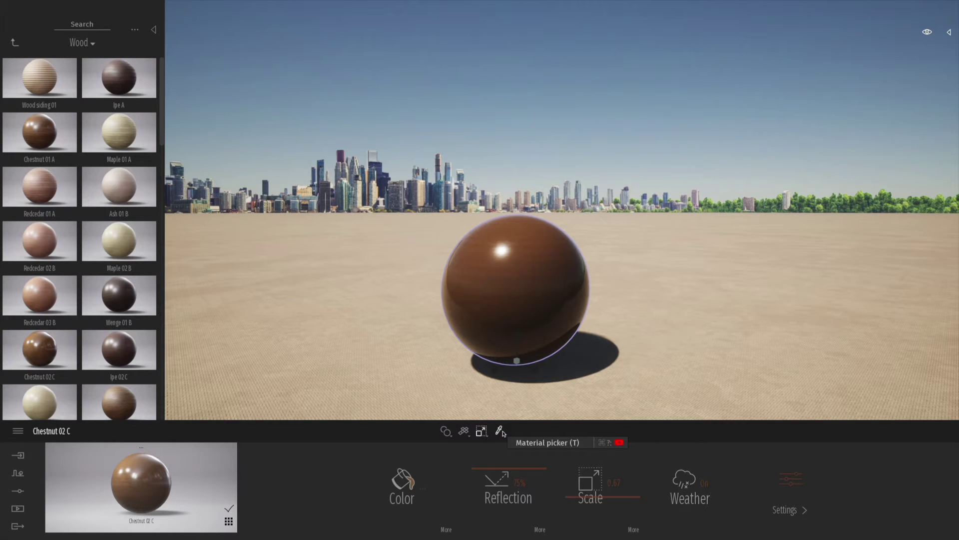
{"action": "left_click", "coordinate": [422, 492]}
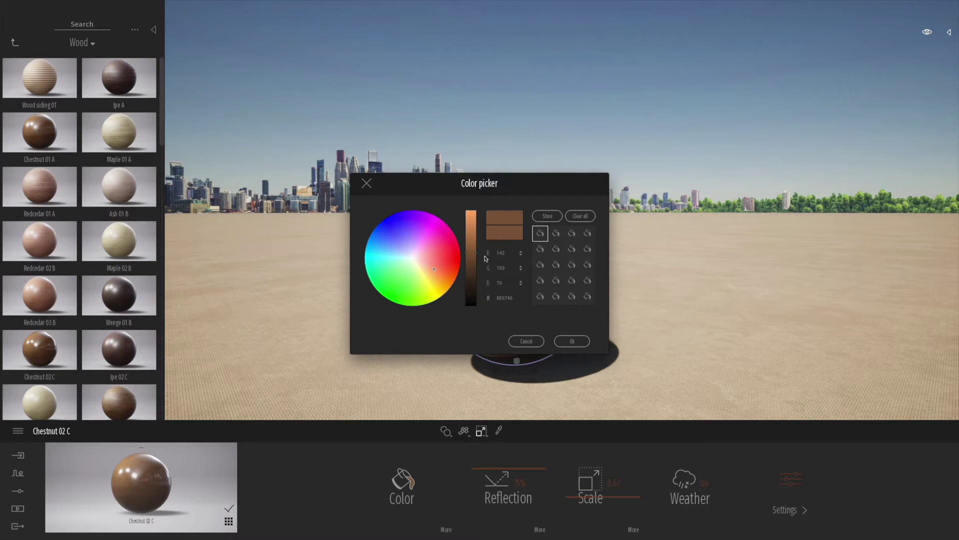
{"action": "left_click_drag", "start_coordinate": [472, 254], "coordinate": [473, 277]}
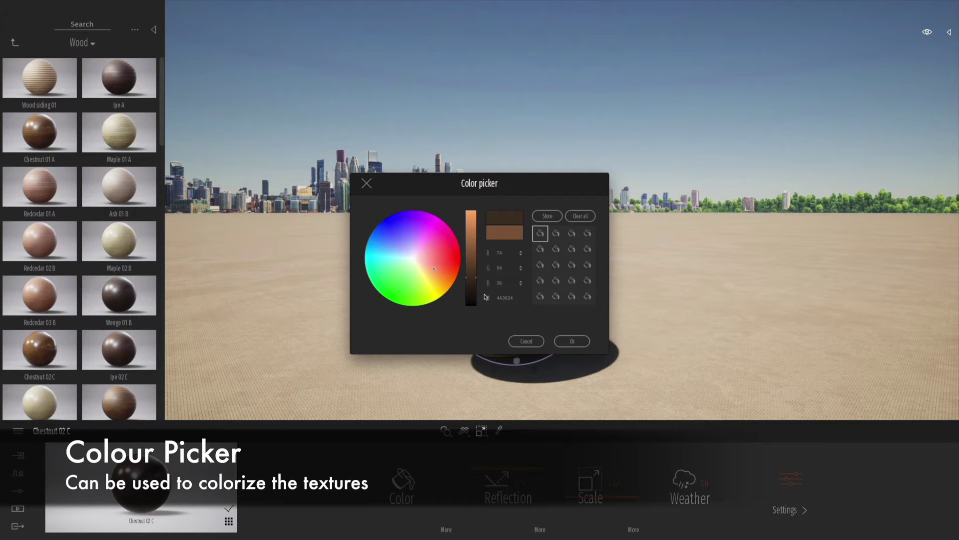
{"action": "mouse_move", "coordinate": [435, 269]}
{"action": "left_mouse_down"}
{"action": "mouse_move", "coordinate": [424, 276]}
{"action": "mouse_move", "coordinate": [449, 261]}
{"action": "mouse_move", "coordinate": [457, 267]}
{"action": "mouse_move", "coordinate": [418, 274]}
{"action": "mouse_move", "coordinate": [402, 302]}
{"action": "mouse_move", "coordinate": [388, 273]}
{"action": "mouse_move", "coordinate": [399, 259]}
{"action": "mouse_move", "coordinate": [452, 266]}
{"action": "mouse_move", "coordinate": [447, 280]}
{"action": "mouse_move", "coordinate": [475, 252]}
{"action": "mouse_move", "coordinate": [477, 229]}
{"action": "left_mouse_up"}
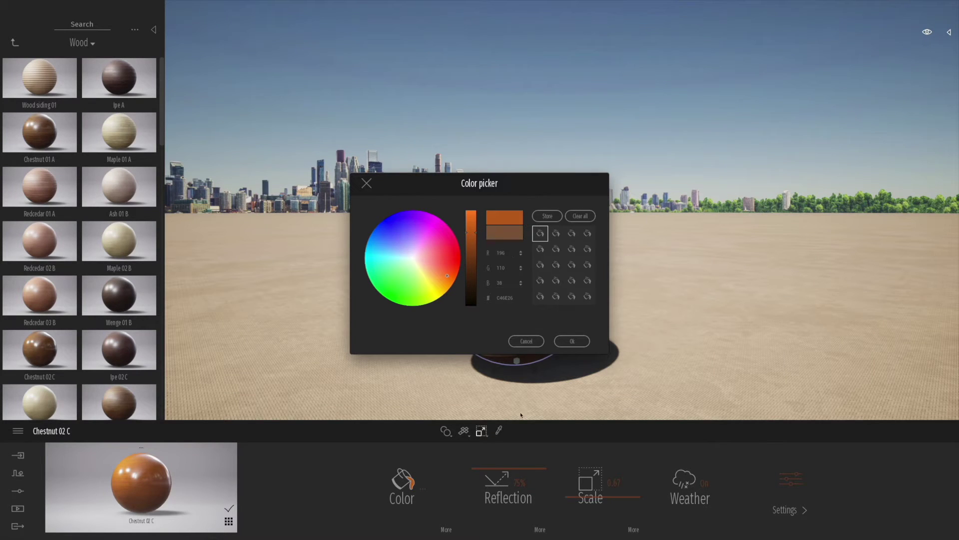
{"action": "left_click", "coordinate": [573, 342]}
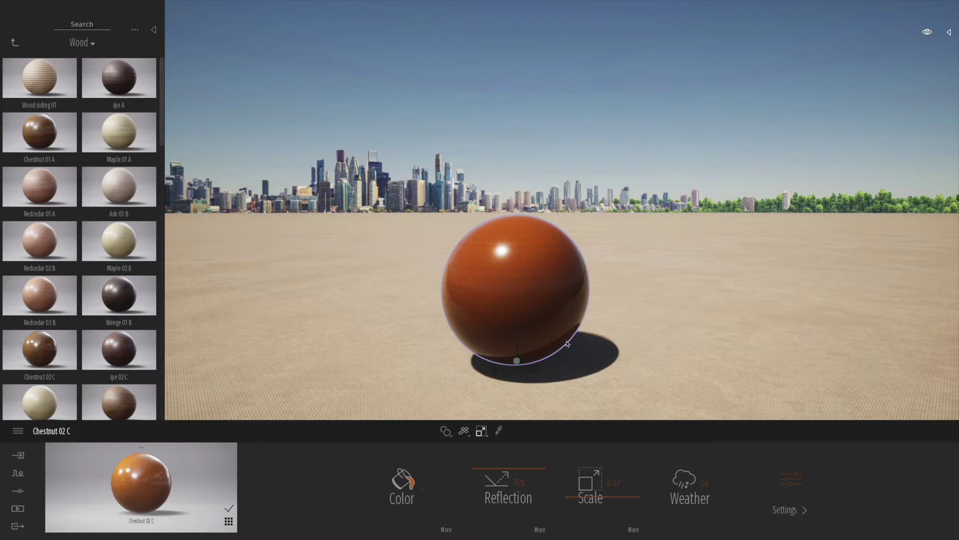
In the material's additional colour settings, set the luminosity to 40% and the grunge to 33%.
{"action": "left_click", "coordinate": [445, 530]}
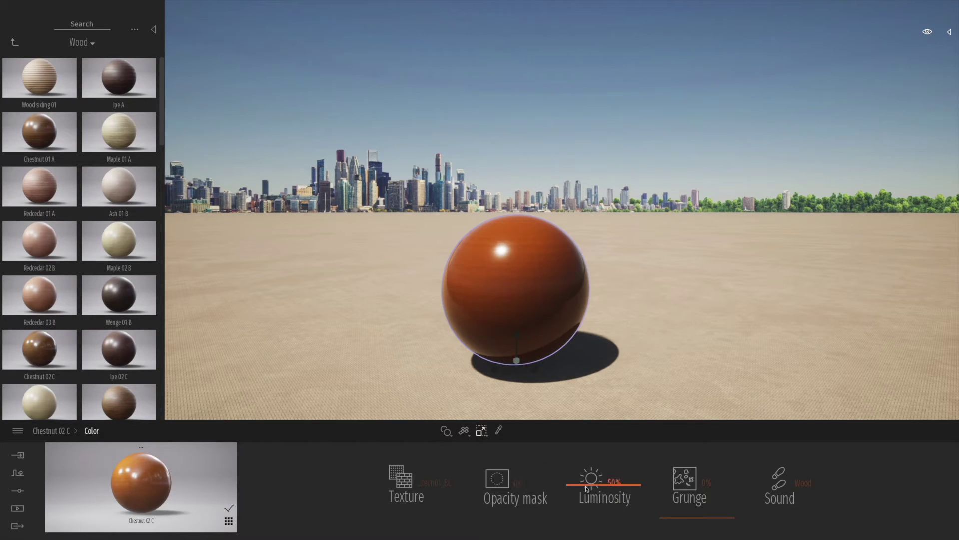
{"action": "right_click", "coordinate": [421, 486]}
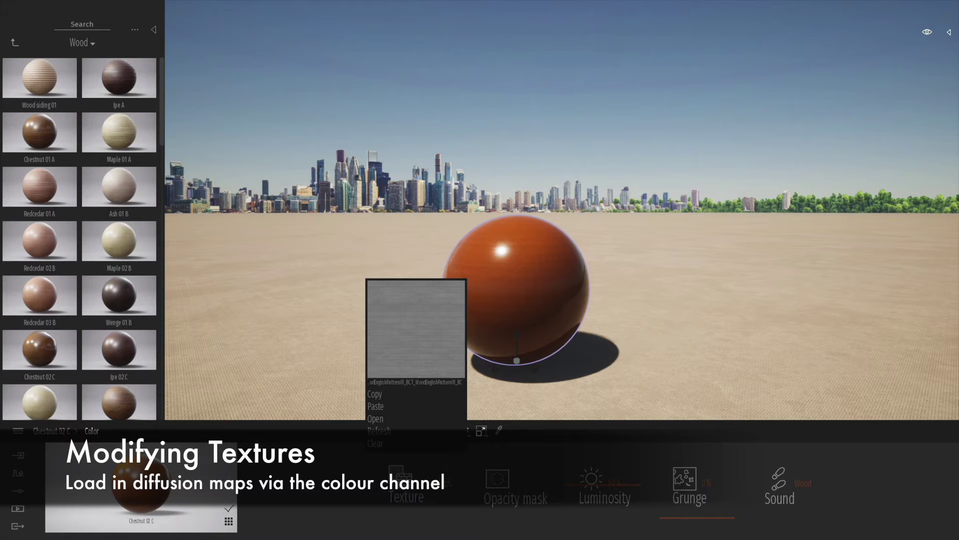
{"action": "key", "text": "Escape"}
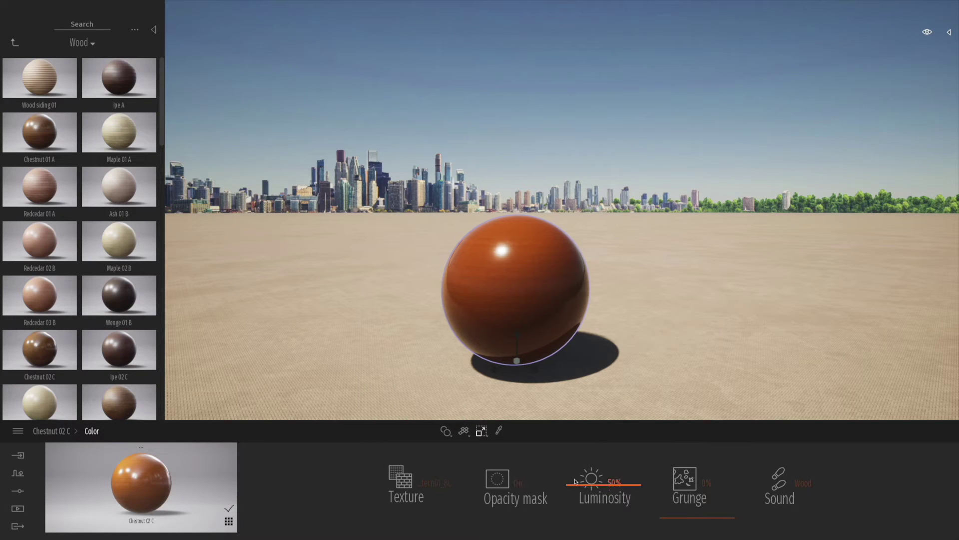
{"action": "mouse_move", "coordinate": [573, 486]}
{"action": "left_mouse_down"}
{"action": "mouse_move", "coordinate": [573, 465]}
{"action": "mouse_move", "coordinate": [562, 526]}
{"action": "mouse_move", "coordinate": [571, 488]}
{"action": "left_mouse_up"}
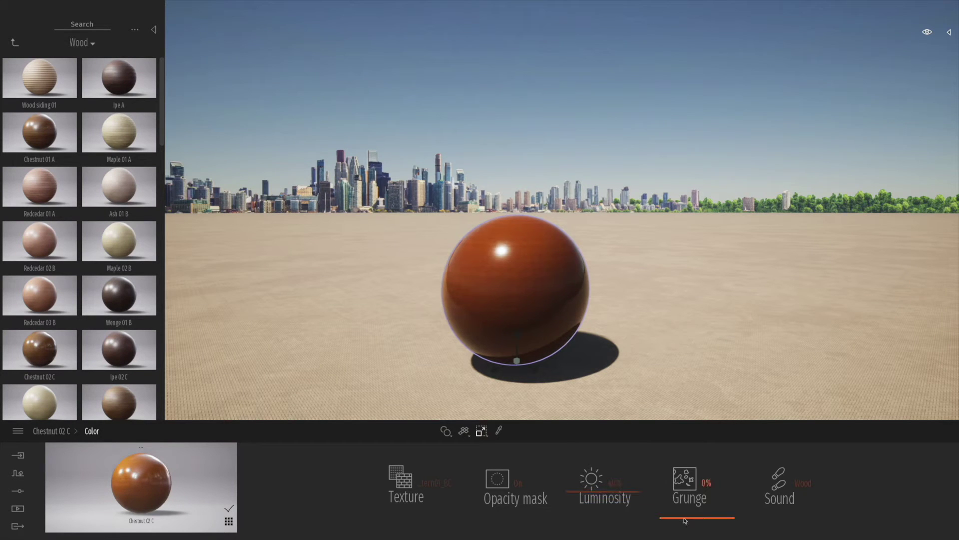
{"action": "left_click_drag", "start_coordinate": [684, 520], "coordinate": [679, 496]}
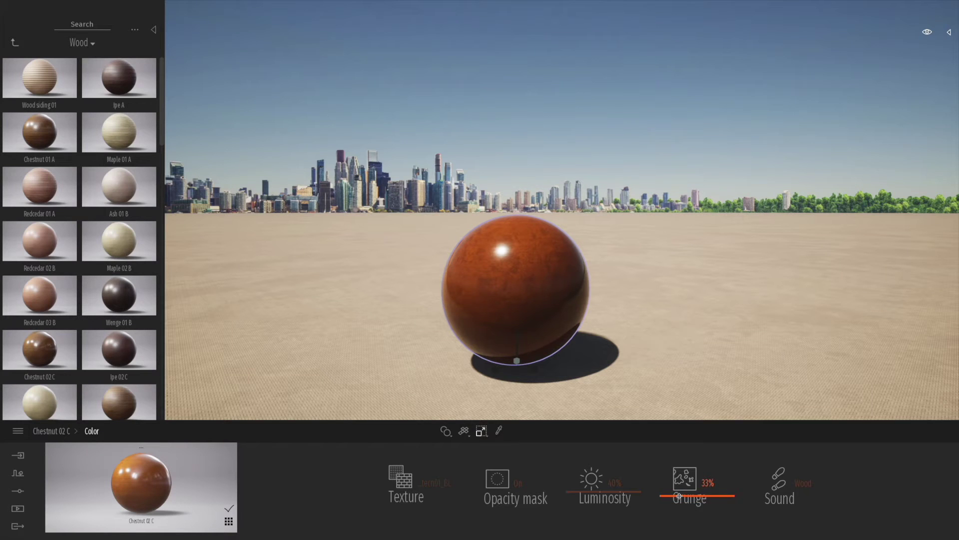
{"action": "left_click", "coordinate": [788, 487]}
{"action": "left_click", "coordinate": [777, 489]}
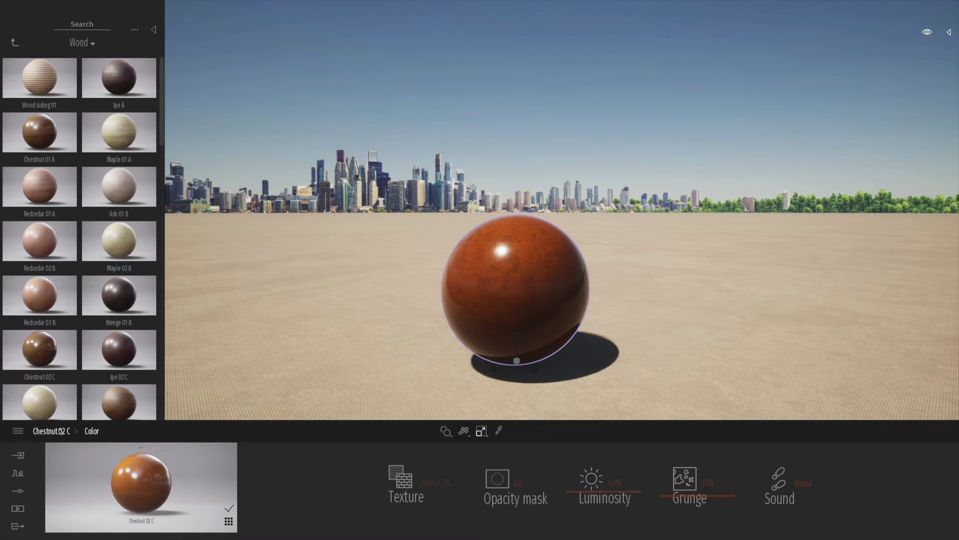
Reduce the wood material's reflection to 27% and check its additional reflection options.
{"action": "left_click", "coordinate": [61, 431]}
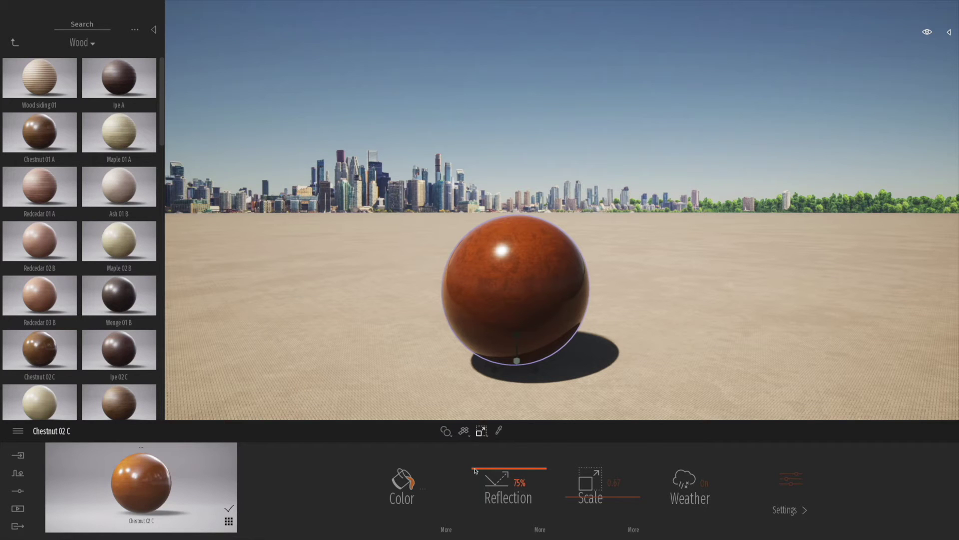
{"action": "left_click_drag", "start_coordinate": [475, 470], "coordinate": [473, 499]}
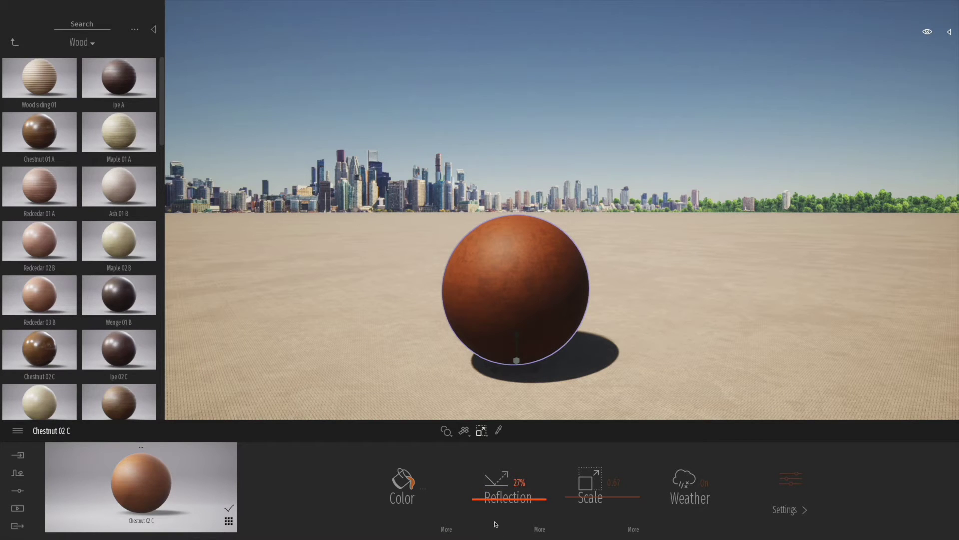
{"action": "left_click", "coordinate": [538, 530]}
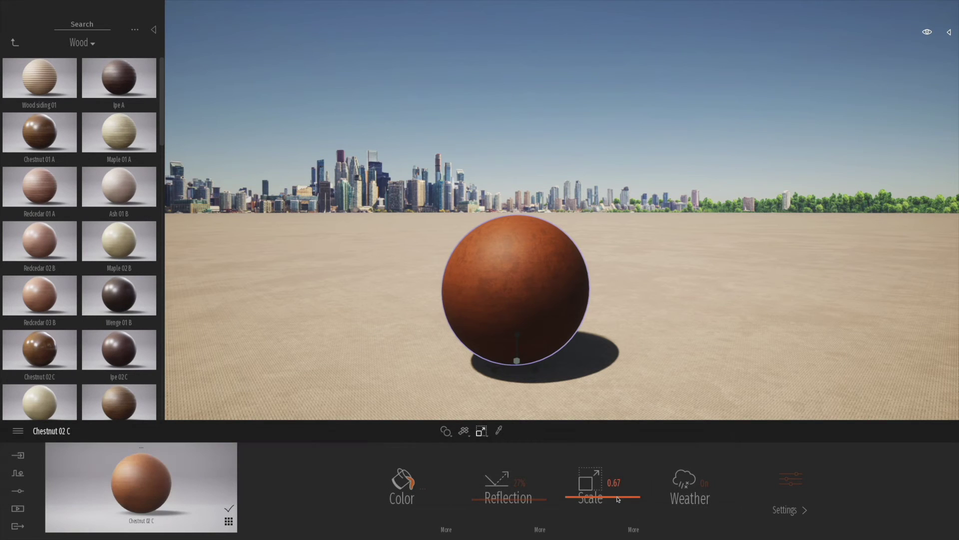
Set the wood texture's scale to 0.94 and its rotation to 56°.
{"action": "left_click_drag", "start_coordinate": [618, 499], "coordinate": [603, 487]}
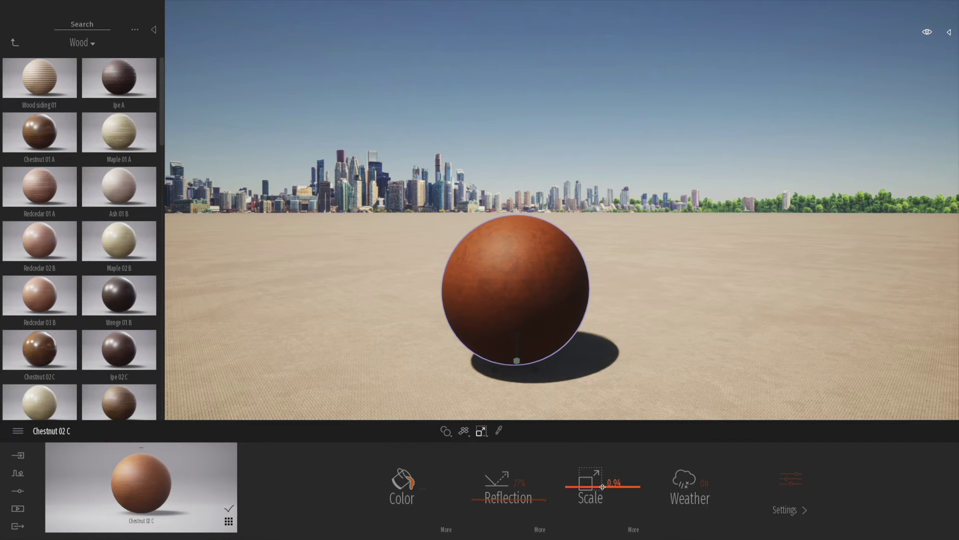
{"action": "left_click", "coordinate": [633, 530]}
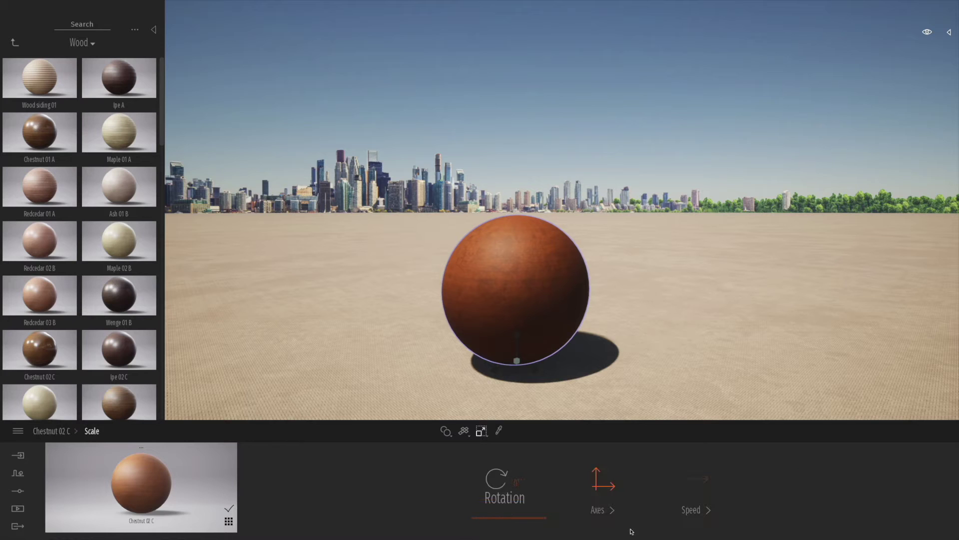
{"action": "mouse_move", "coordinate": [536, 520]}
{"action": "left_mouse_down"}
{"action": "mouse_move", "coordinate": [538, 464]}
{"action": "mouse_move", "coordinate": [538, 507]}
{"action": "left_mouse_up"}
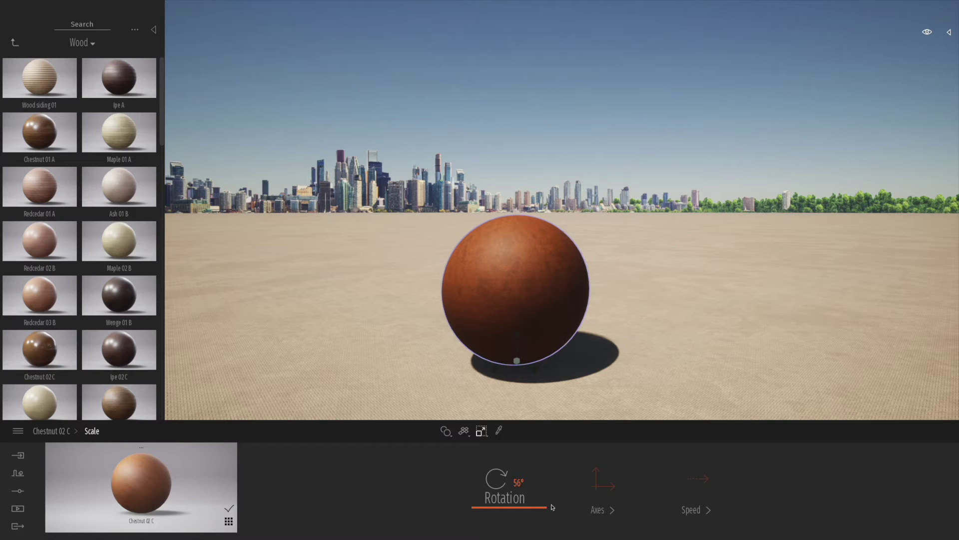
Adjust the texture's axes by stretching Y to 1.04, increasing the X stretch and trying an X shift.
{"action": "left_click", "coordinate": [607, 513]}
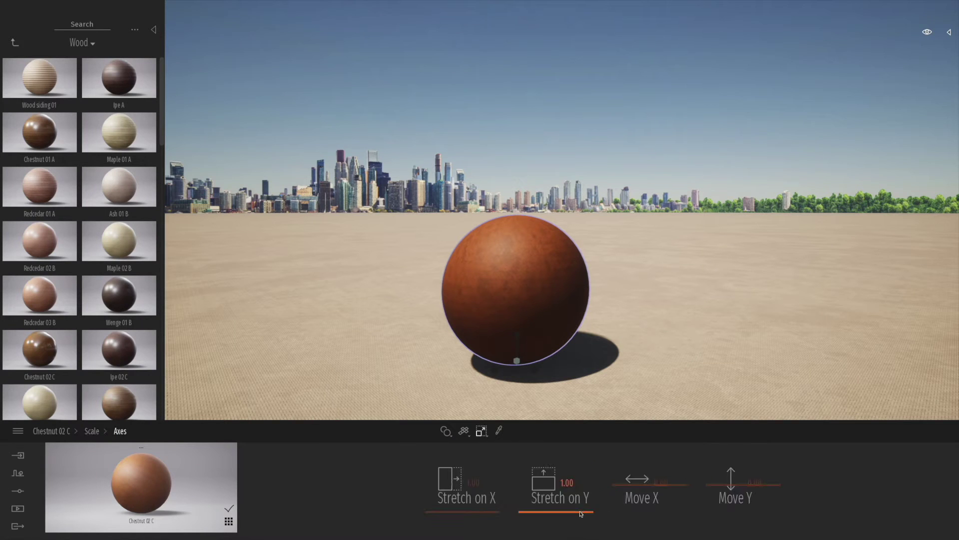
{"action": "mouse_move", "coordinate": [580, 511]}
{"action": "left_mouse_down"}
{"action": "mouse_move", "coordinate": [574, 467]}
{"action": "mouse_move", "coordinate": [574, 505]}
{"action": "left_mouse_up"}
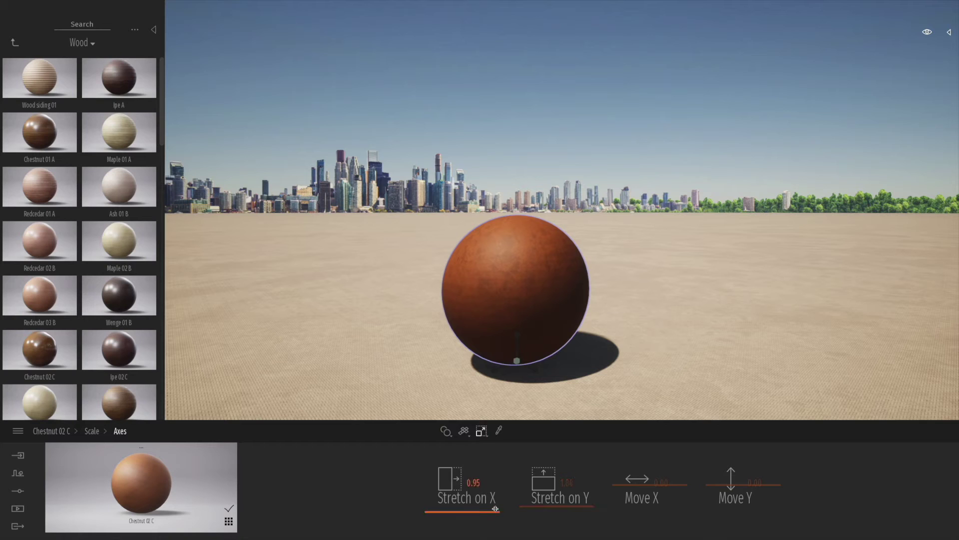
{"action": "mouse_move", "coordinate": [495, 508]}
{"action": "left_mouse_down"}
{"action": "mouse_move", "coordinate": [493, 472]}
{"action": "mouse_move", "coordinate": [493, 497]}
{"action": "left_mouse_up"}
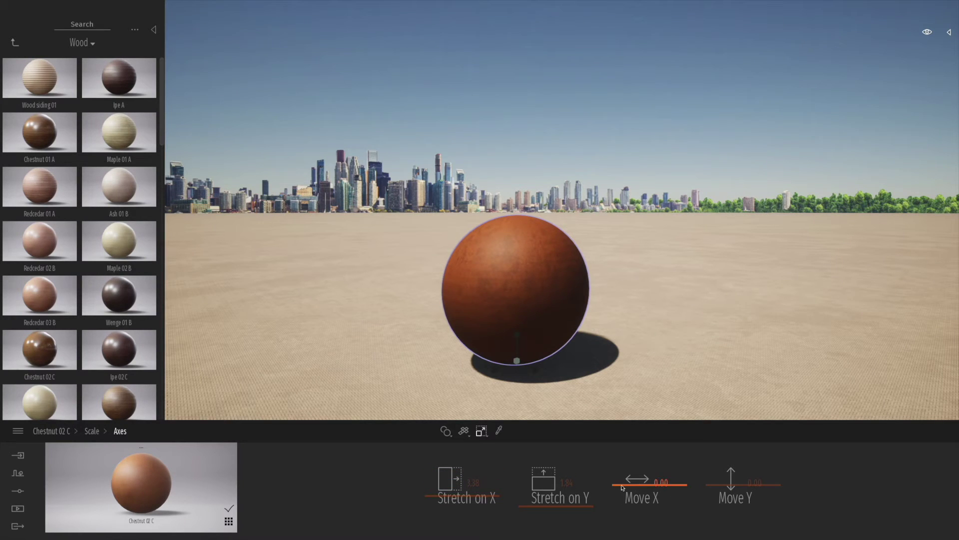
{"action": "left_click_drag", "start_coordinate": [622, 487], "coordinate": [647, 487]}
{"action": "left_click", "coordinate": [66, 431]}
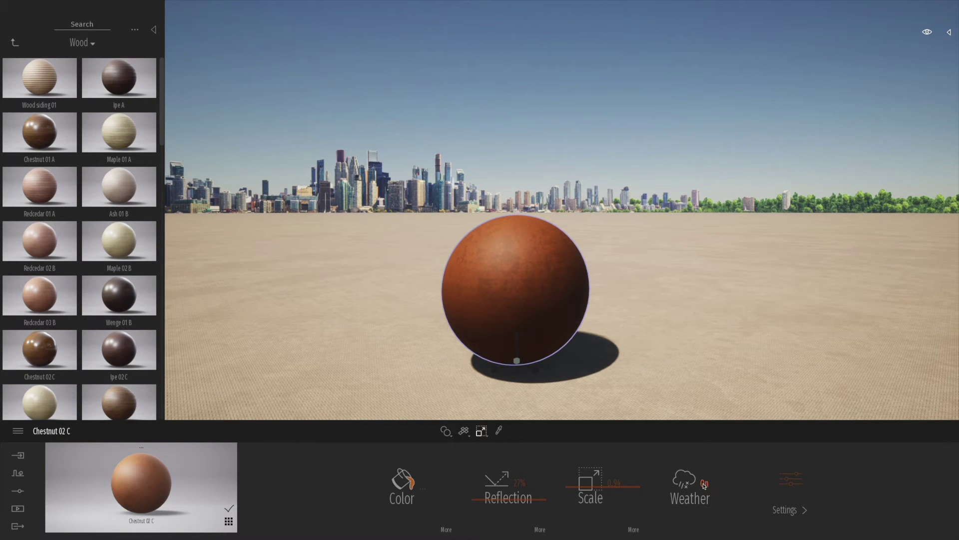
Examine the material's bump strength and its bump texture option.
{"action": "left_click", "coordinate": [792, 489]}
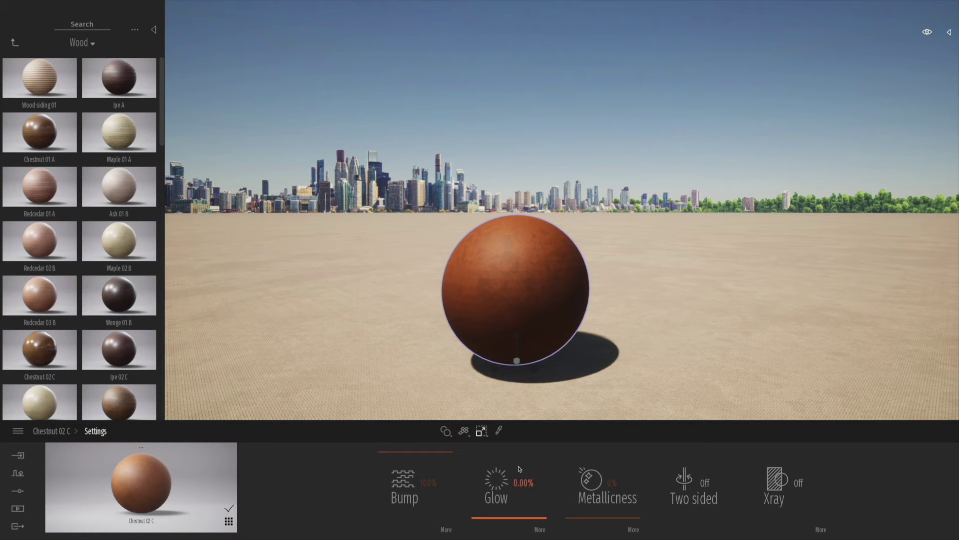
{"action": "left_click_drag", "start_coordinate": [420, 453], "coordinate": [415, 434]}
{"action": "left_click", "coordinate": [446, 530]}
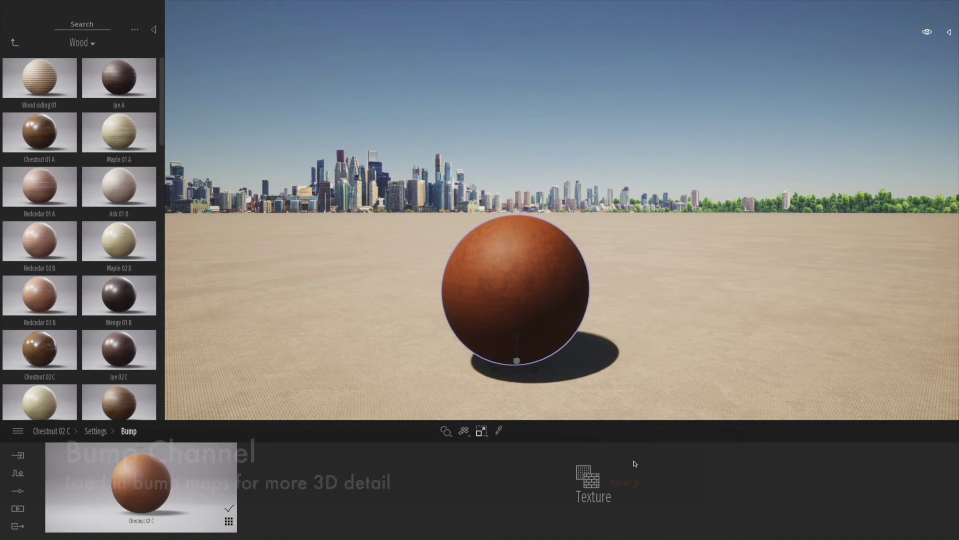
Examine the material's glow intensity and its texture and day cycle options.
{"action": "left_click", "coordinate": [96, 431]}
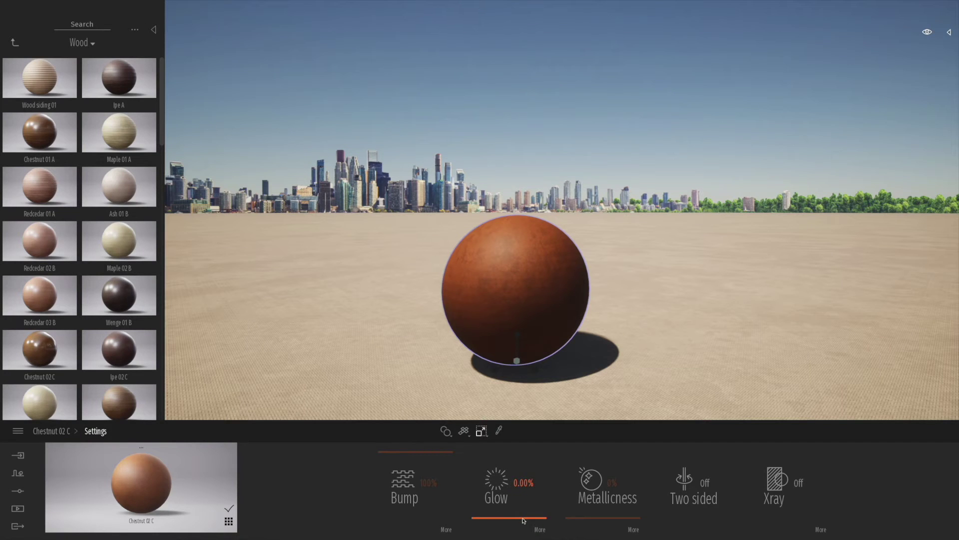
{"action": "mouse_move", "coordinate": [523, 521]}
{"action": "left_mouse_down"}
{"action": "mouse_move", "coordinate": [520, 456]}
{"action": "mouse_move", "coordinate": [518, 523]}
{"action": "left_mouse_up"}
{"action": "left_click", "coordinate": [540, 528]}
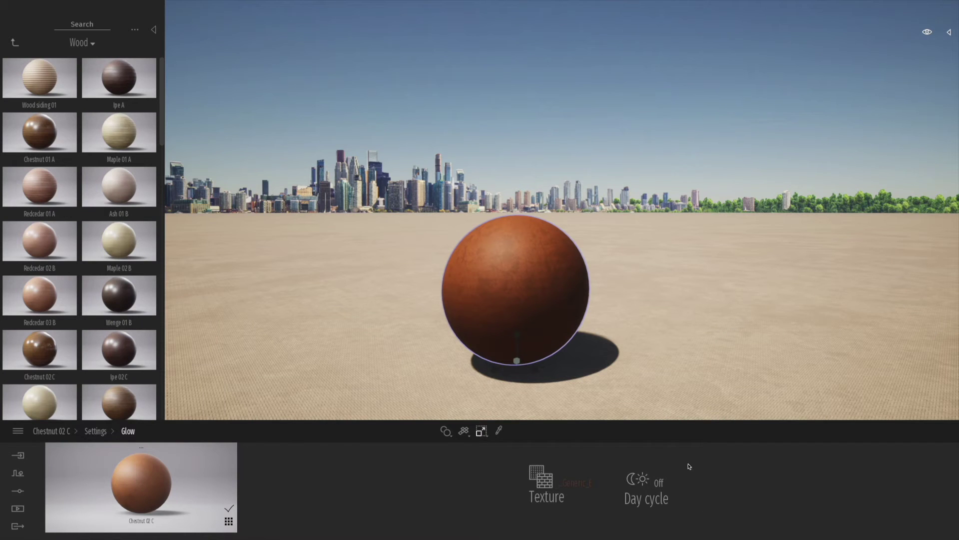
Try switching the glow's day cycle option on and off, and return to the material's settings.
{"action": "left_click", "coordinate": [657, 495]}
{"action": "left_click", "coordinate": [657, 495]}
{"action": "left_click", "coordinate": [95, 431]}
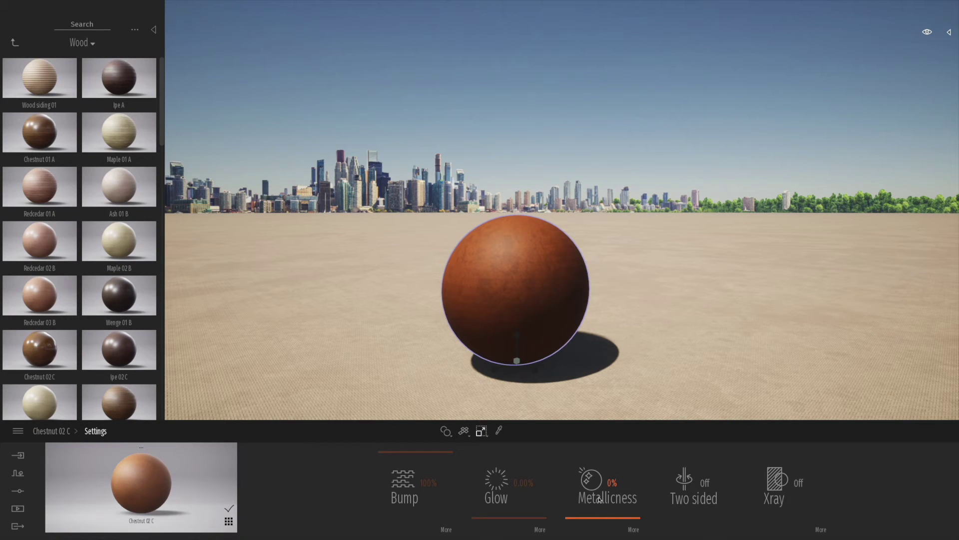
Try a slight metallicness of about 8% on the sphere's material and examine its texture option.
{"action": "mouse_move", "coordinate": [588, 517]}
{"action": "left_mouse_down"}
{"action": "mouse_move", "coordinate": [576, 435]}
{"action": "mouse_move", "coordinate": [578, 517]}
{"action": "left_mouse_up"}
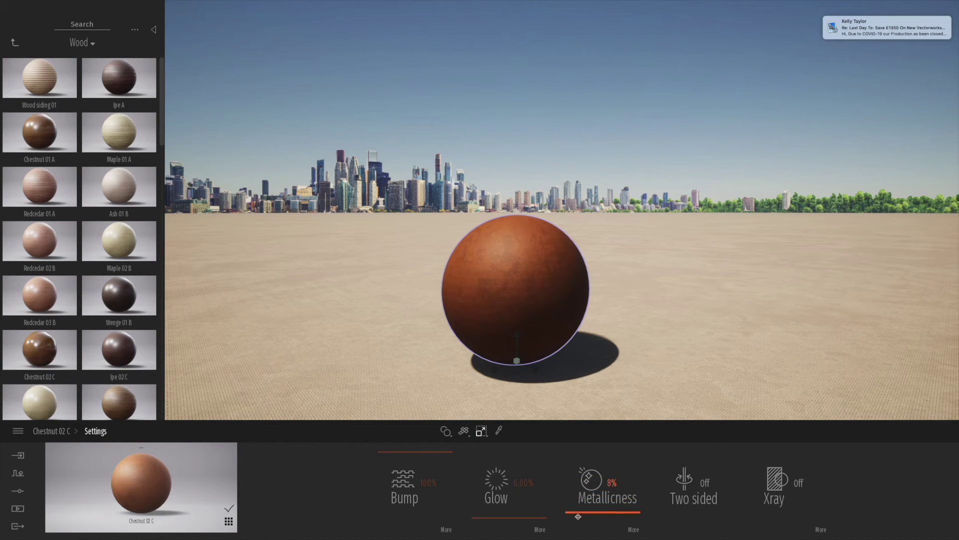
{"action": "left_click", "coordinate": [634, 529]}
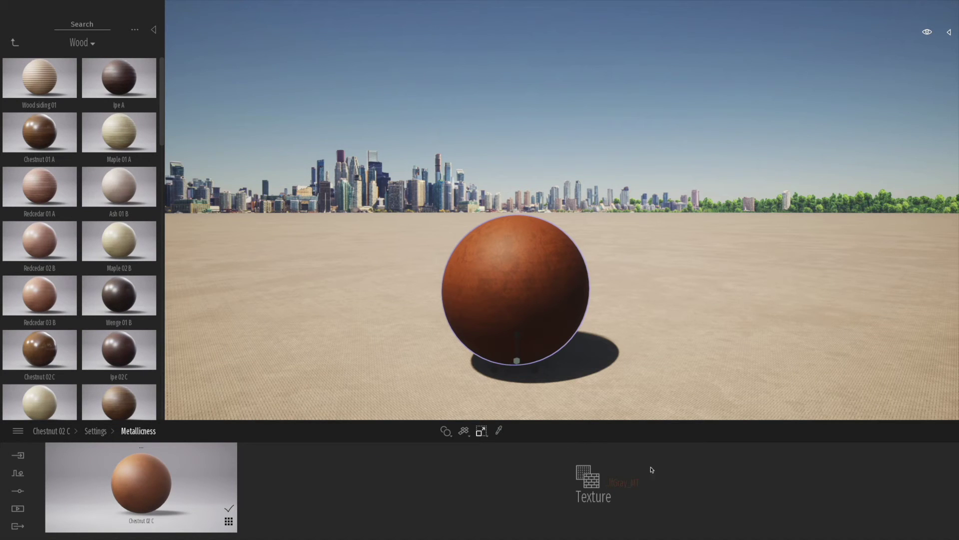
{"action": "left_click", "coordinate": [95, 430]}
Try toggling the material's two-sided option on and off.
{"action": "left_click", "coordinate": [701, 493]}
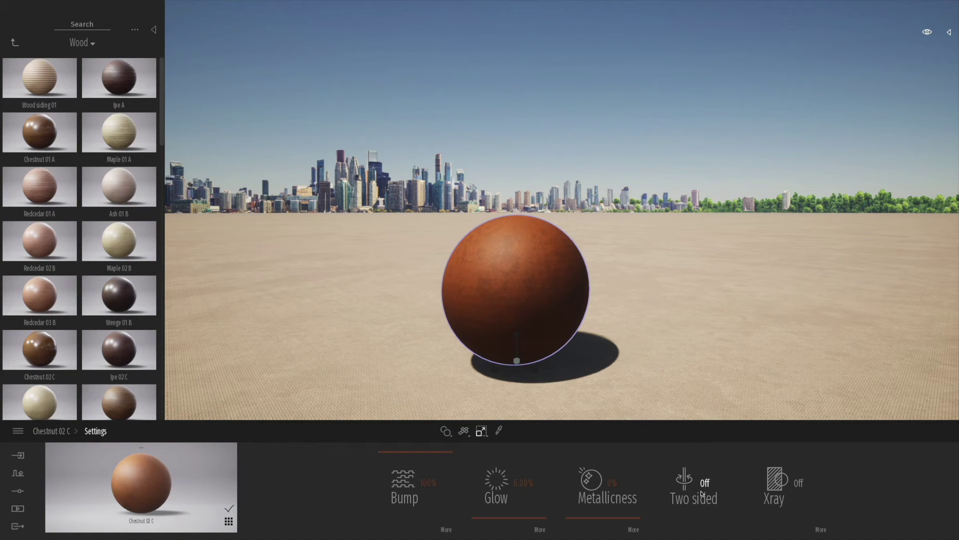
{"action": "left_click", "coordinate": [702, 494]}
{"action": "left_click", "coordinate": [702, 494]}
{"action": "left_click", "coordinate": [702, 494]}
Try the Xray effect on the sphere's material and examine its opacity, falloff and colour options.
{"action": "left_click", "coordinate": [798, 482]}
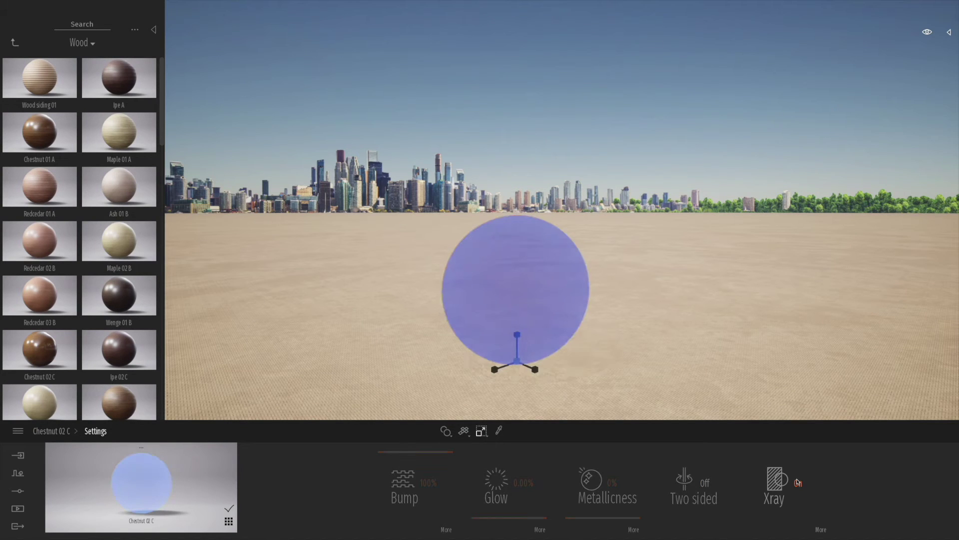
{"action": "left_click", "coordinate": [798, 483]}
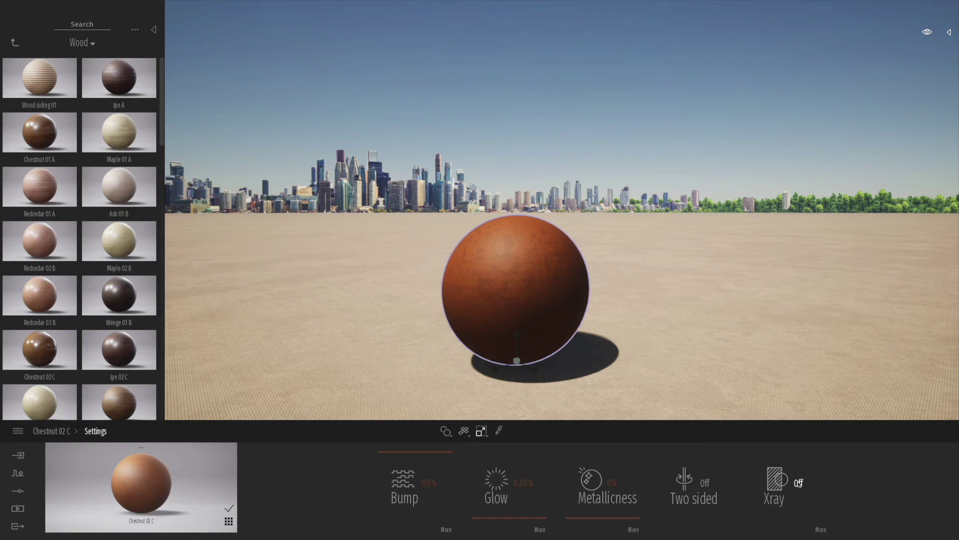
{"action": "left_click", "coordinate": [821, 531]}
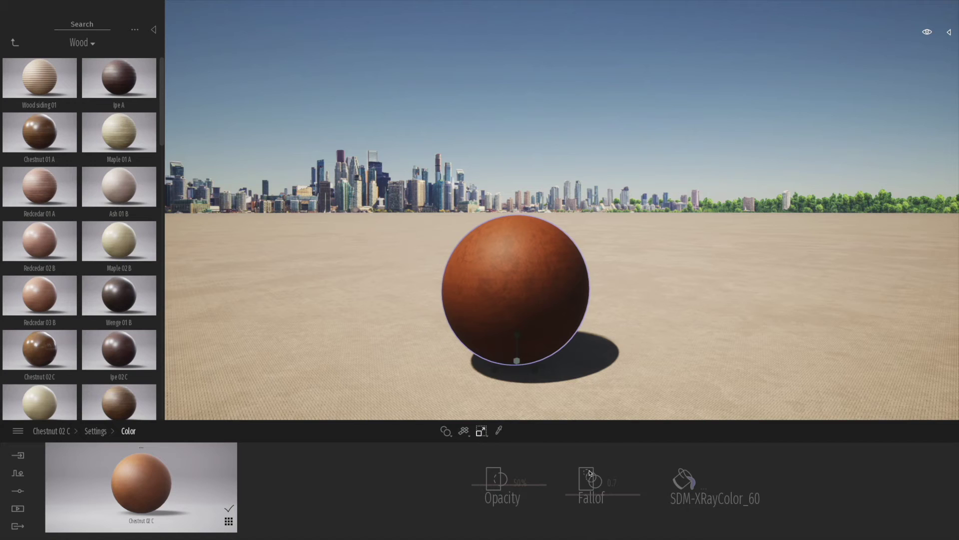
{"action": "left_click", "coordinate": [97, 432]}
{"action": "left_click", "coordinate": [49, 432]}
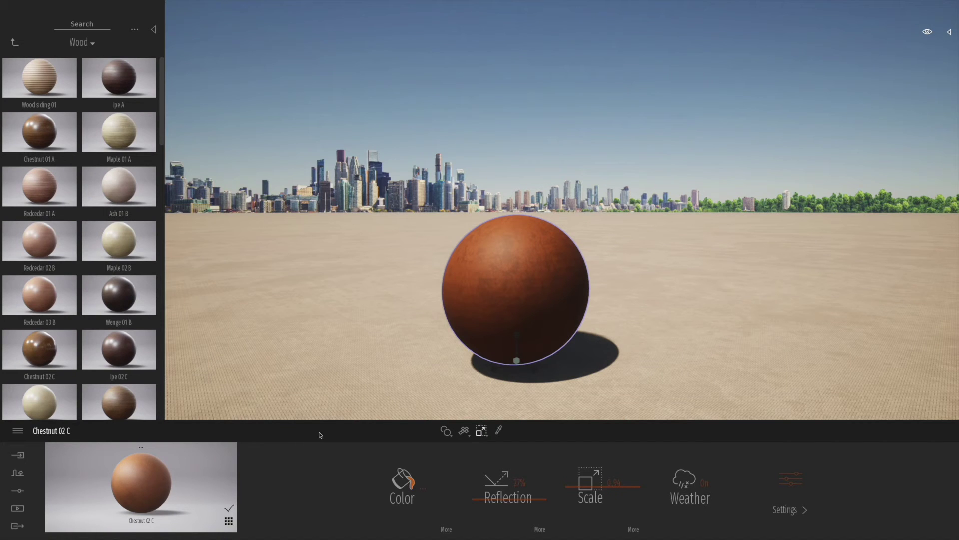
Sample the ground's material and the sphere's Chestnut 02 C material with the material picker.
{"action": "left_click", "coordinate": [548, 271]}
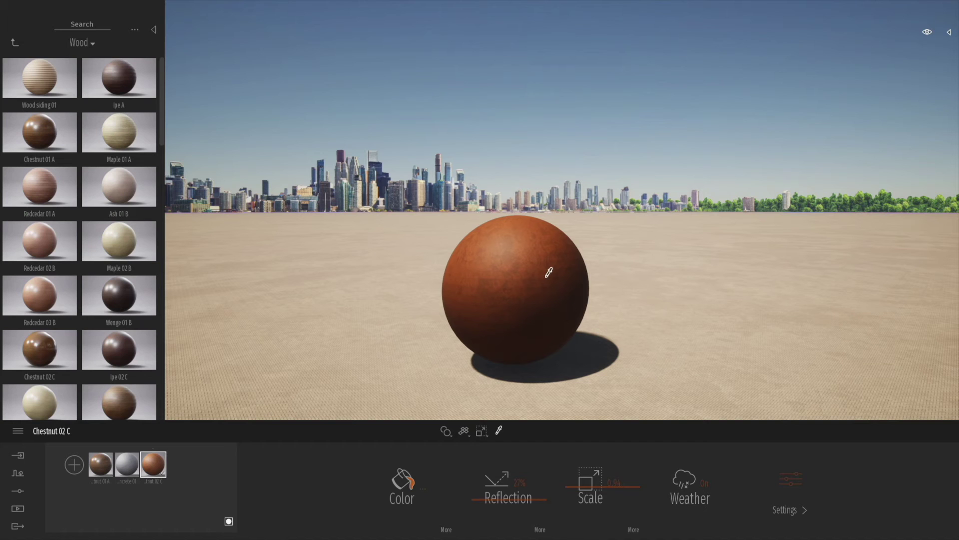
{"action": "left_click", "coordinate": [229, 521]}
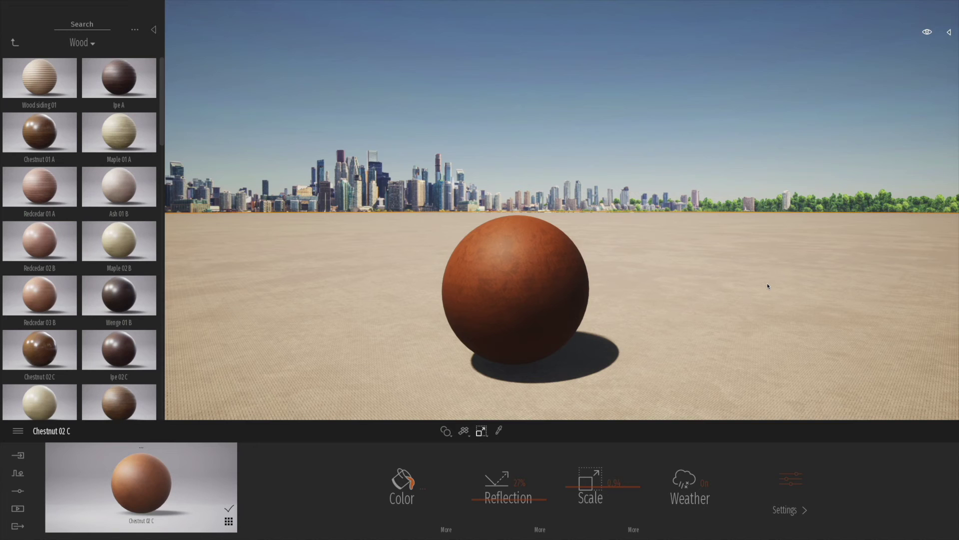
{"action": "key", "text": "alt"}
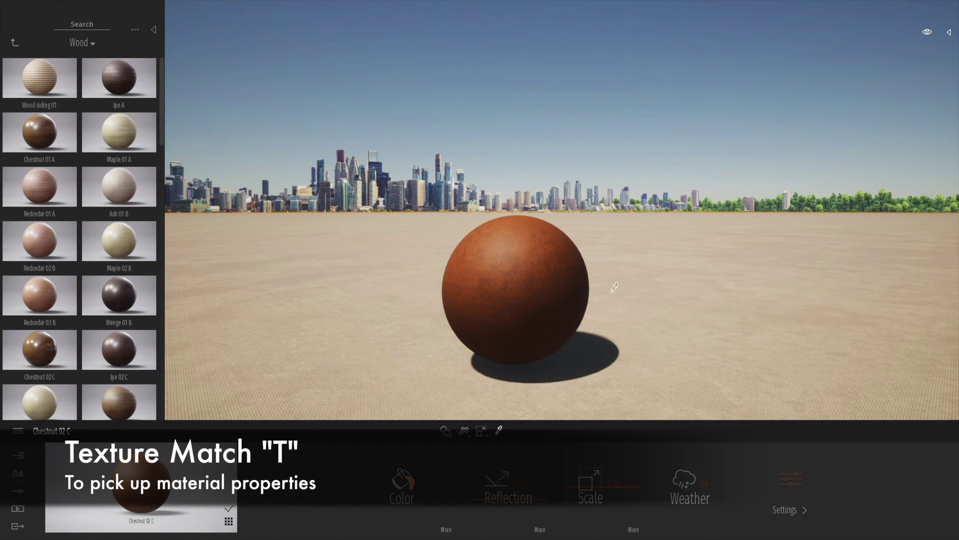
{"action": "left_click", "coordinate": [694, 295]}
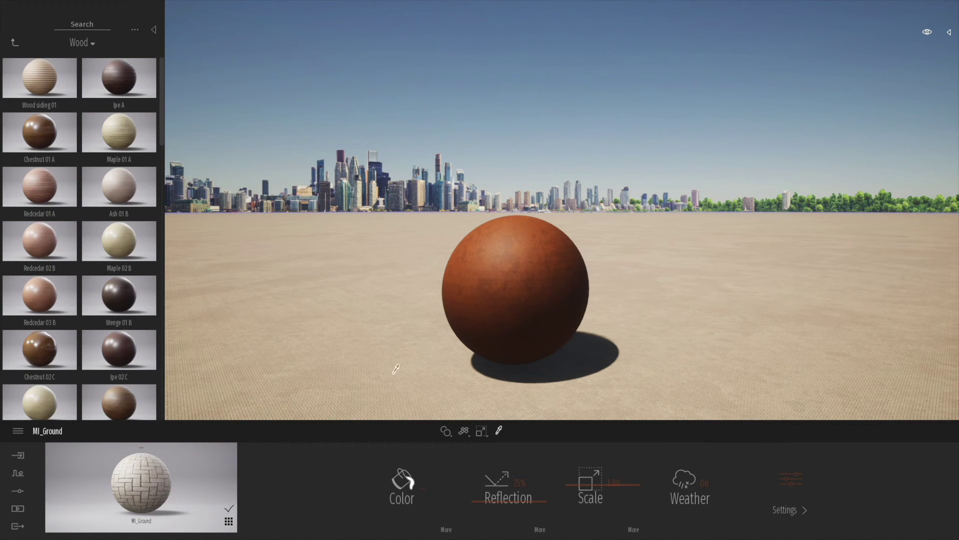
{"action": "left_click", "coordinate": [535, 293]}
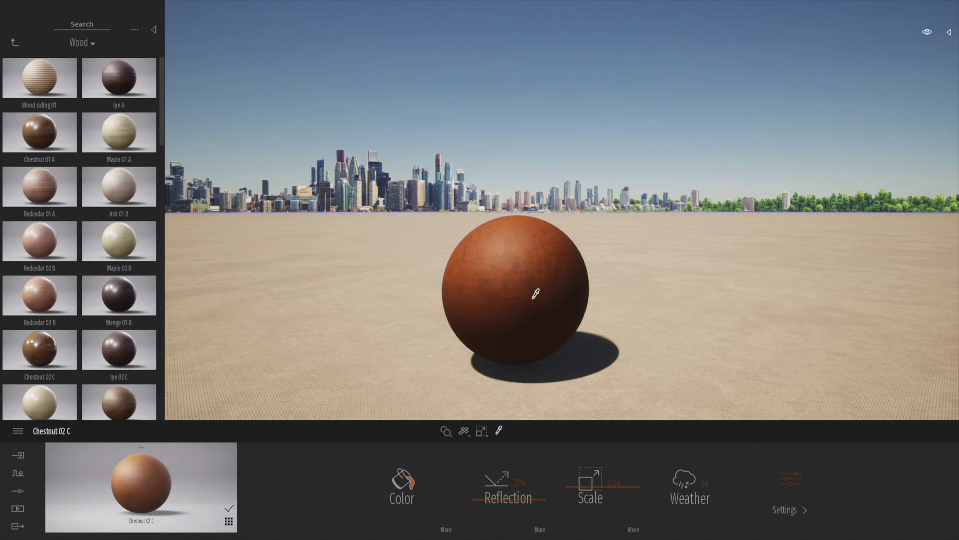
Create a new blank material in the scene's material list and duplicate Chestnut 02 C.
{"action": "left_click", "coordinate": [229, 521]}
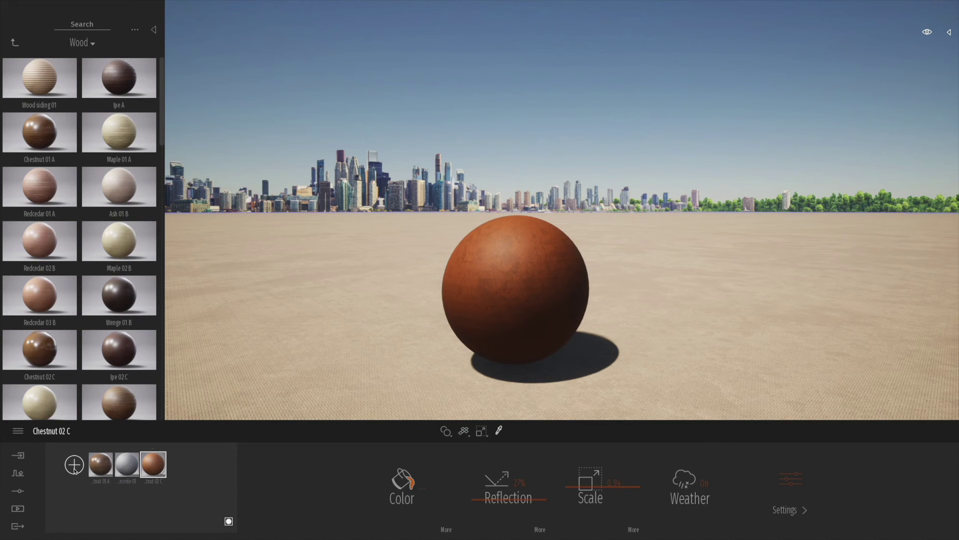
{"action": "left_click", "coordinate": [74, 468]}
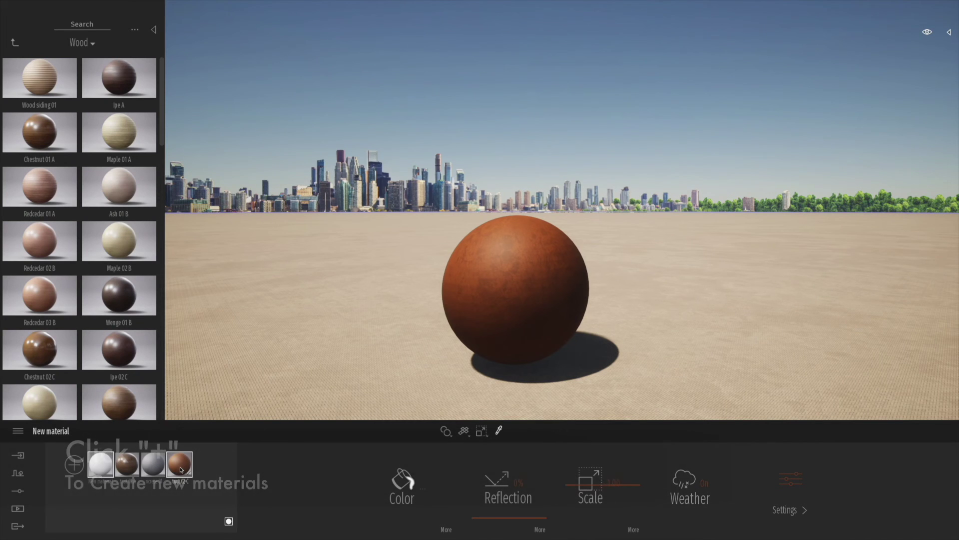
{"action": "right_click", "coordinate": [180, 466]}
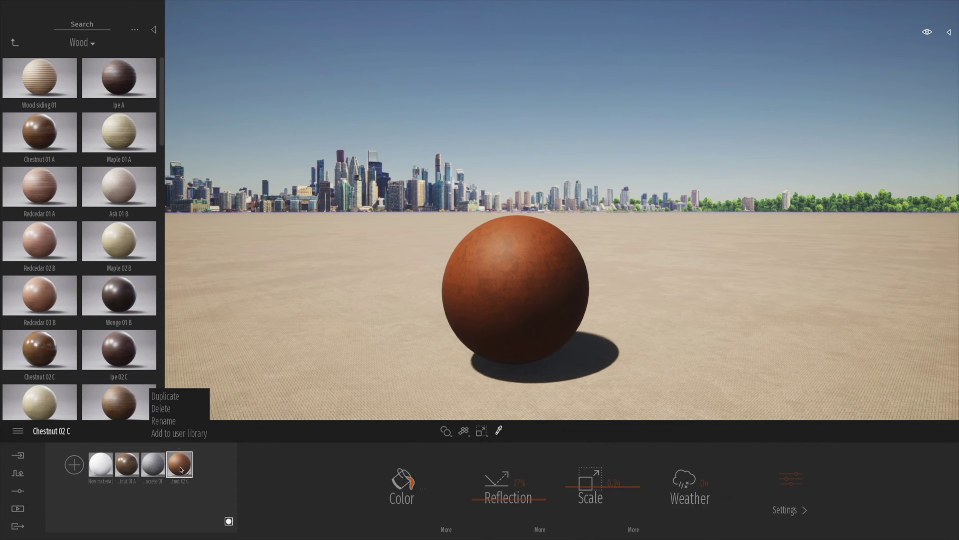
{"action": "left_click", "coordinate": [171, 400]}
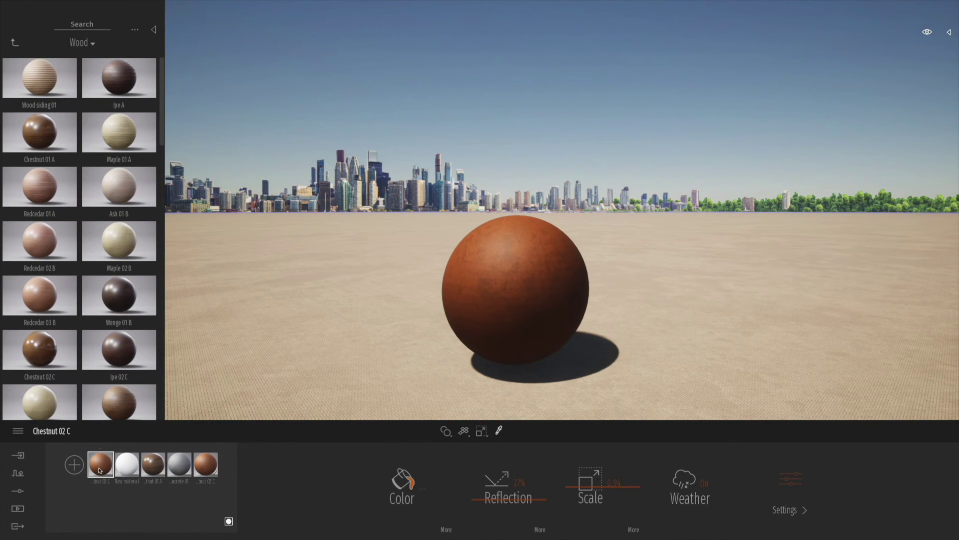
Apply the duplicated Chestnut 02 C material to the sphere and change its colour to red (C41116).
{"action": "left_click_drag", "start_coordinate": [100, 469], "coordinate": [500, 318]}
{"action": "left_click", "coordinate": [423, 491]}
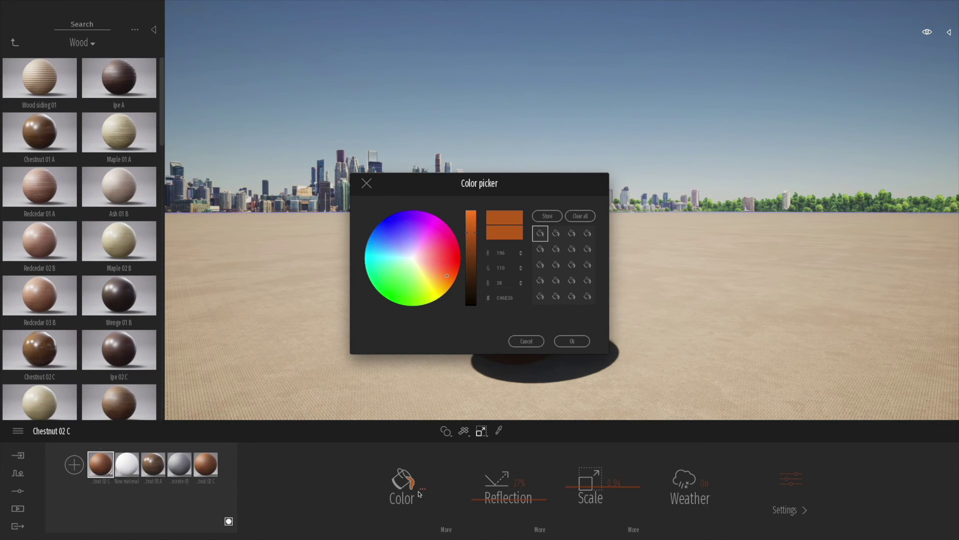
{"action": "left_click", "coordinate": [457, 258]}
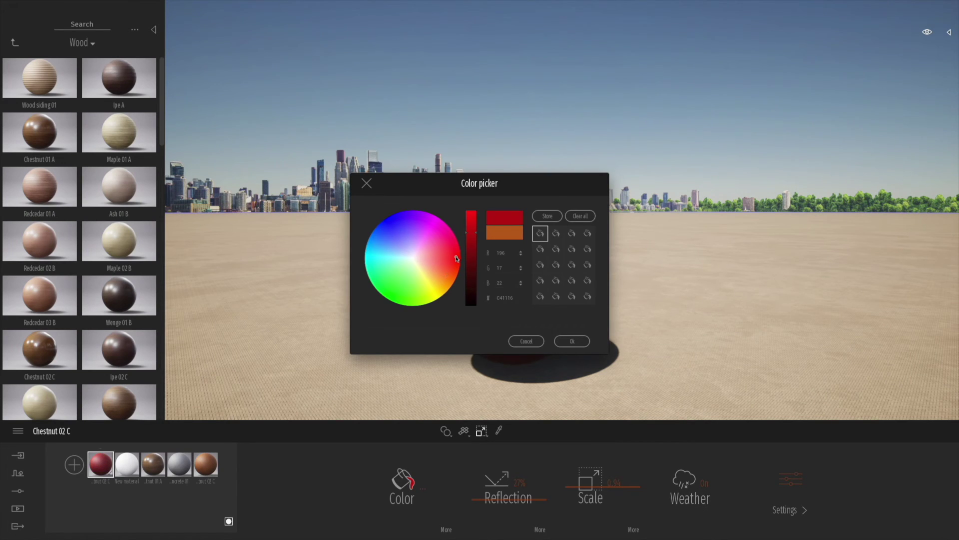
{"action": "left_click", "coordinate": [572, 341]}
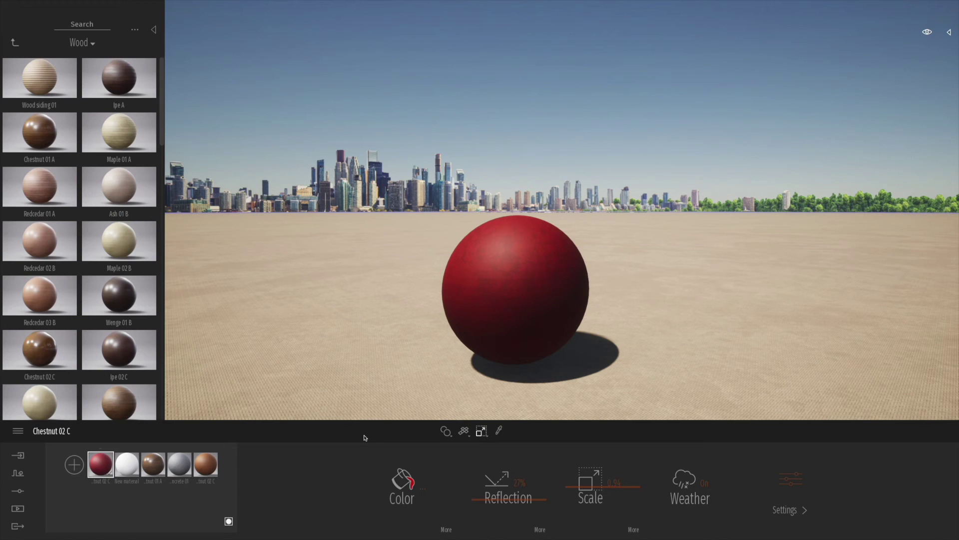
Rename the red duplicate material as Chestnut Red.
{"action": "right_click", "coordinate": [99, 466]}
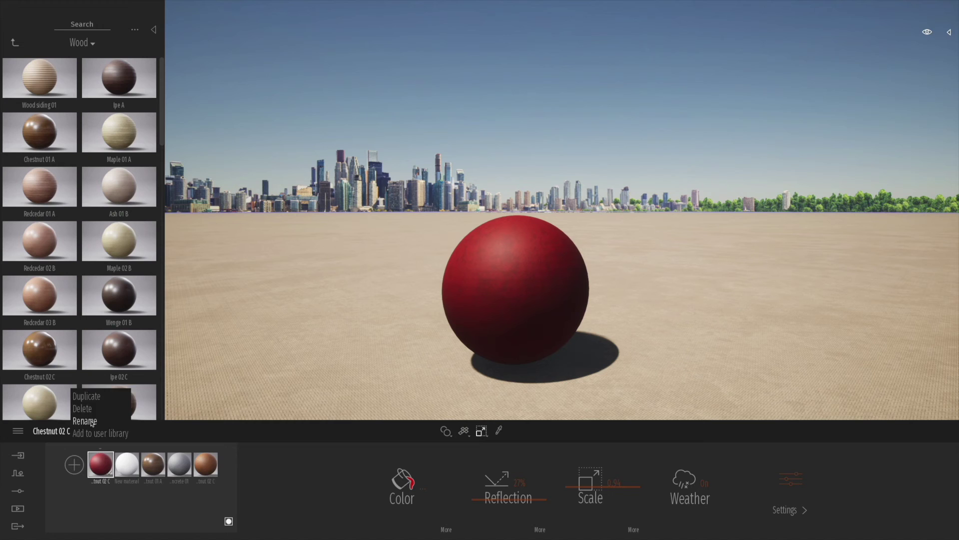
{"action": "left_click", "coordinate": [85, 421]}
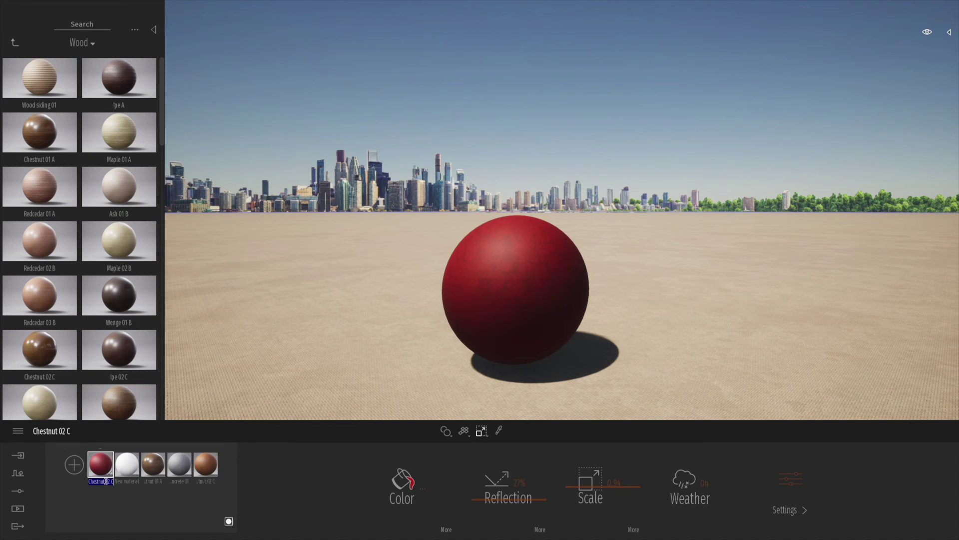
{"action": "left_click_drag", "start_coordinate": [106, 481], "coordinate": [142, 483]}
{"action": "type", "text": "Red"}
{"action": "key", "text": "Return"}
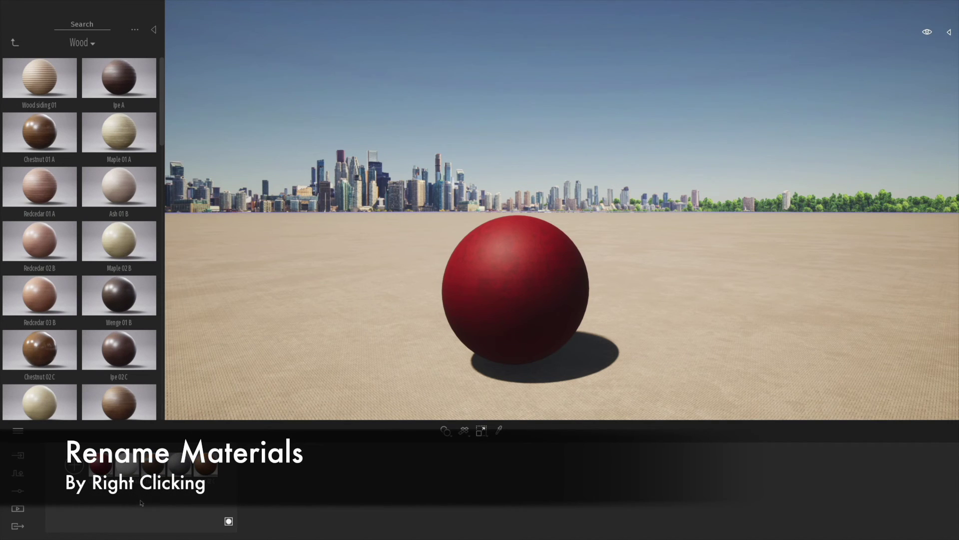
Pick the sphere's Chestnut Red material and set its reflection to 66% and its scale to 4.68.
{"action": "left_click", "coordinate": [508, 286]}
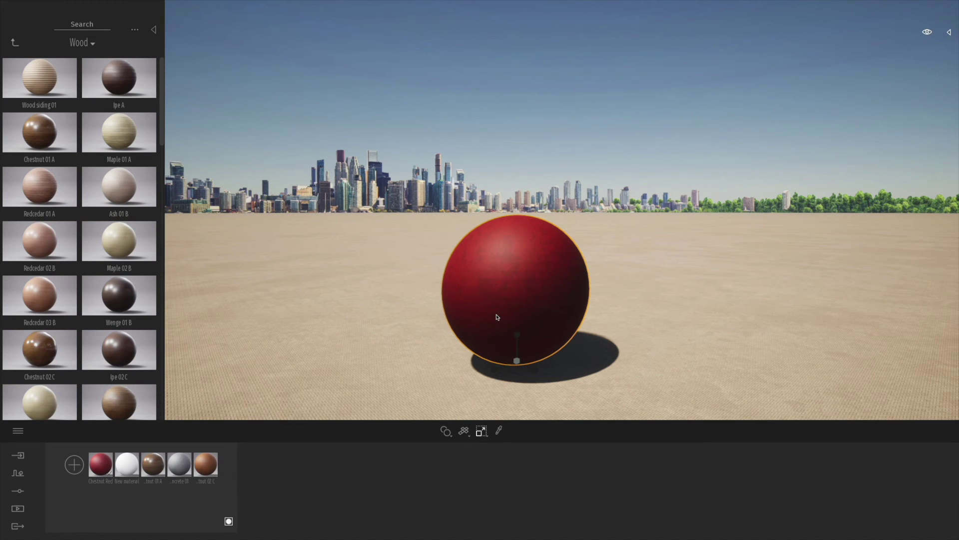
{"action": "key", "text": "i"}
{"action": "left_click", "coordinate": [499, 311]}
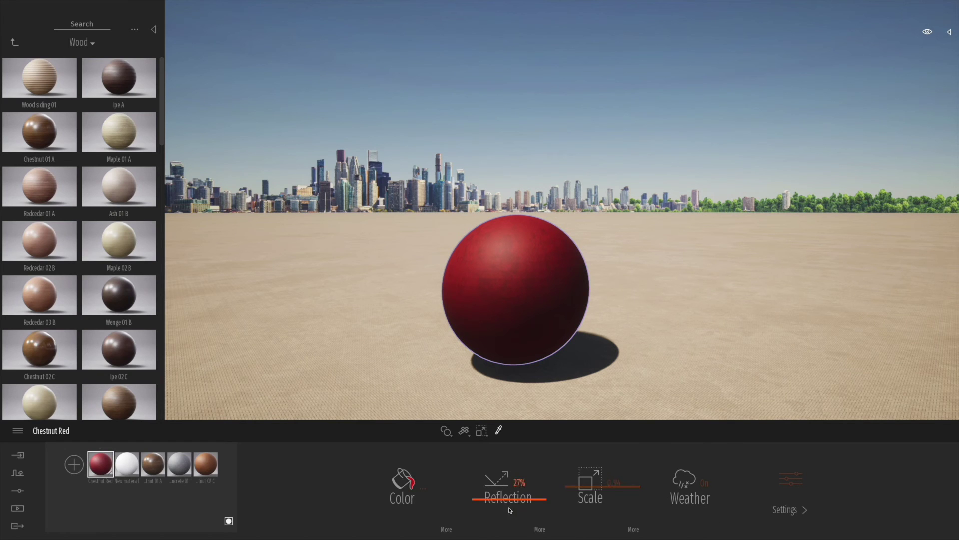
{"action": "left_click_drag", "start_coordinate": [513, 500], "coordinate": [517, 464]}
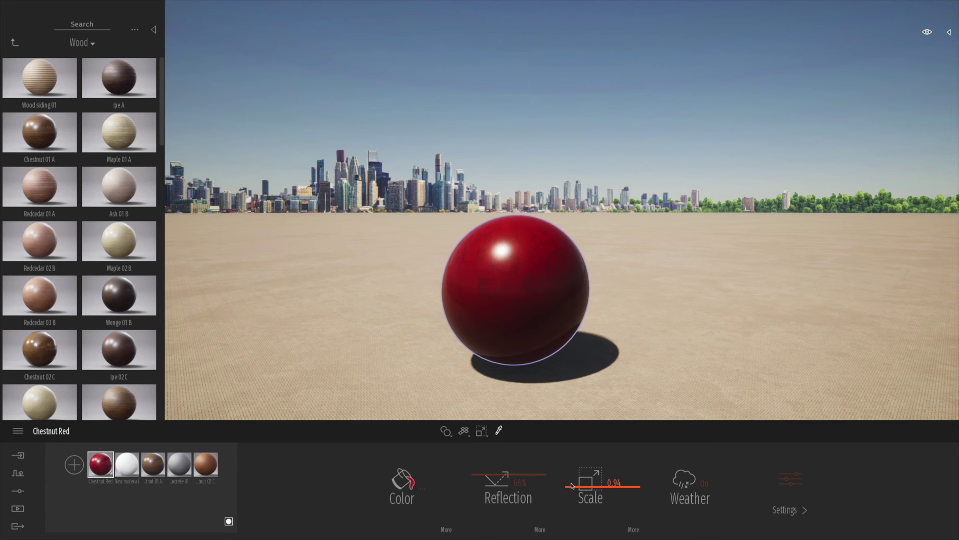
{"action": "left_click_drag", "start_coordinate": [572, 487], "coordinate": [571, 471]}
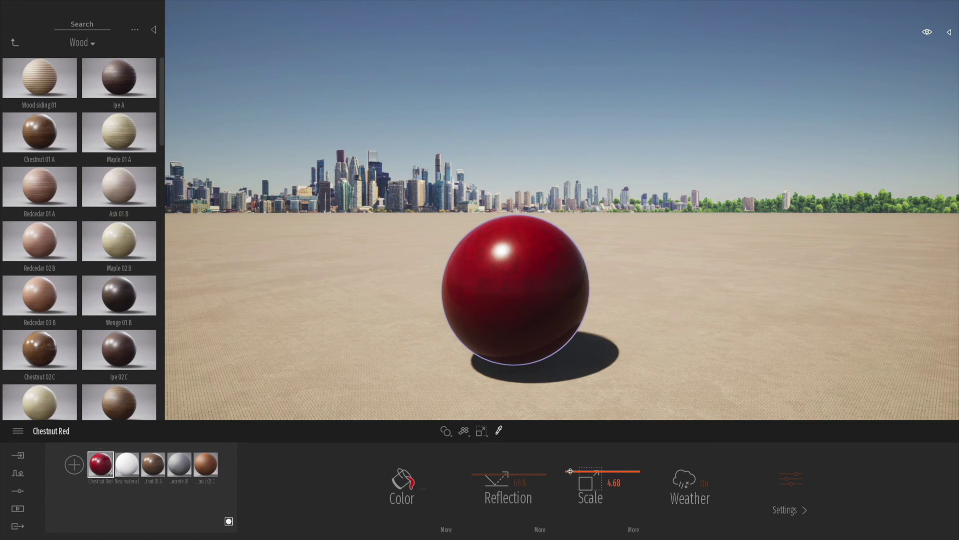
Add the Chestnut Red material to the user library and open the User library folder.
{"action": "right_click", "coordinate": [102, 469]}
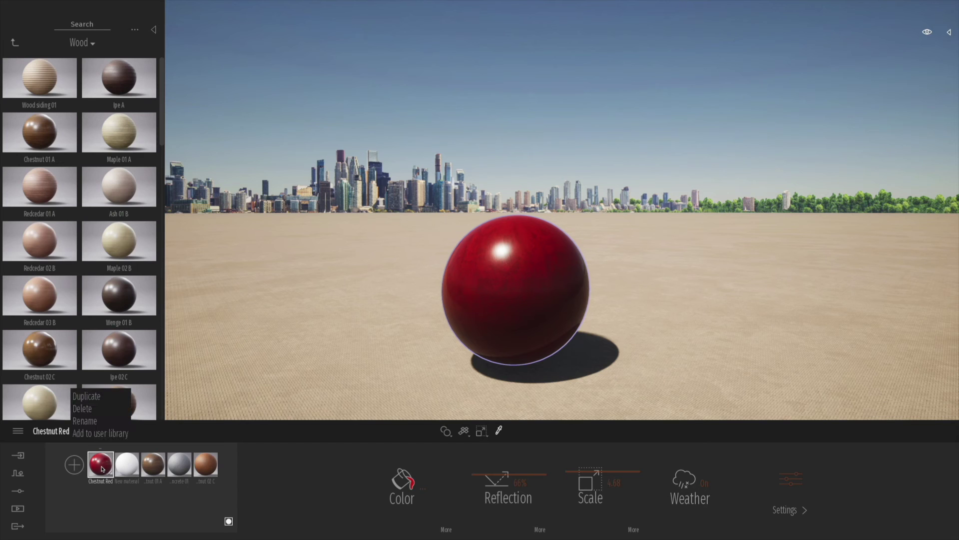
{"action": "left_click", "coordinate": [103, 433]}
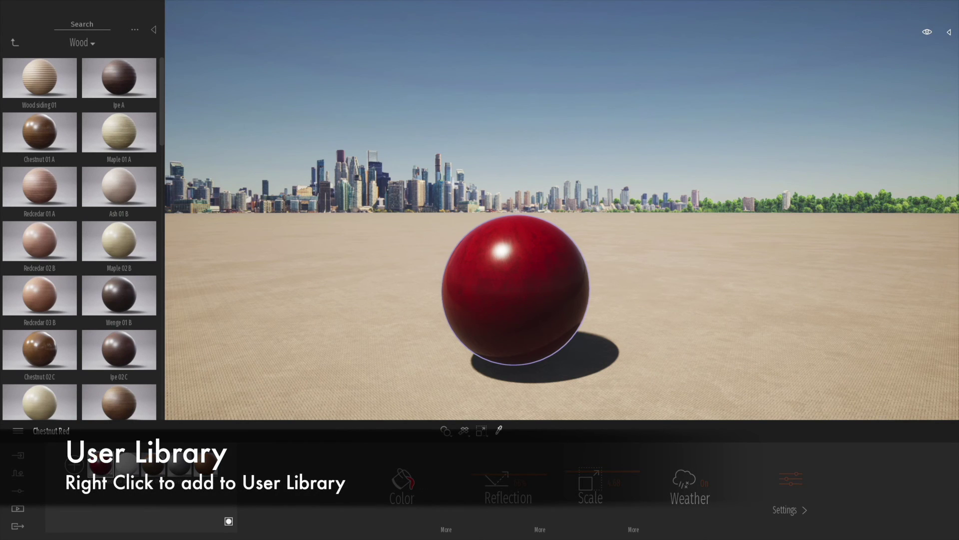
{"action": "left_click", "coordinate": [15, 43]}
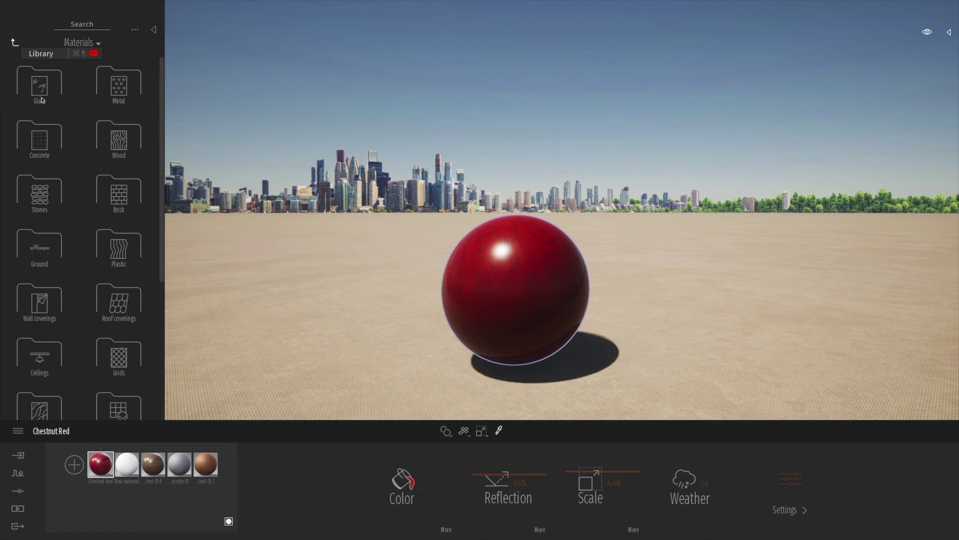
{"action": "scroll", "coordinate": [60, 160], "scroll_direction": "down", "scroll_amount": 5}
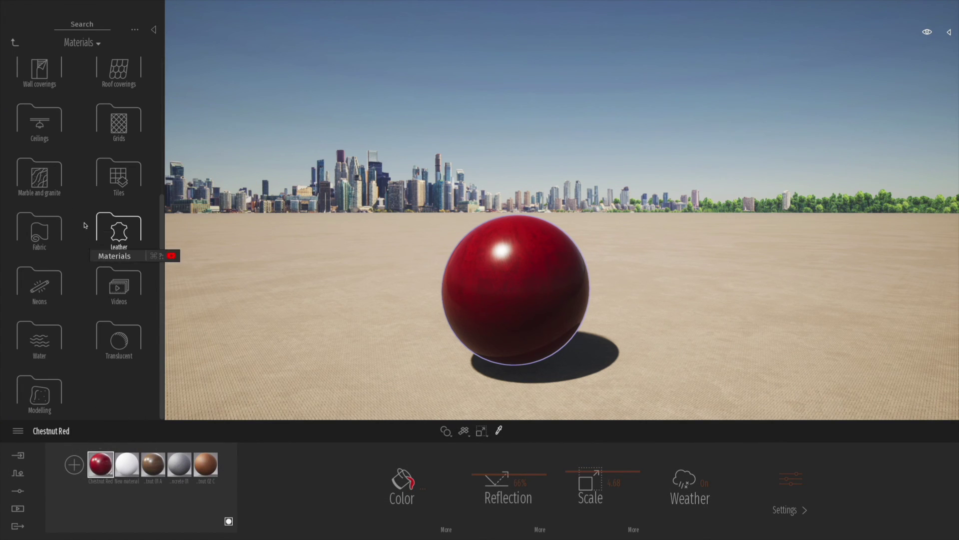
{"action": "left_click", "coordinate": [16, 42]}
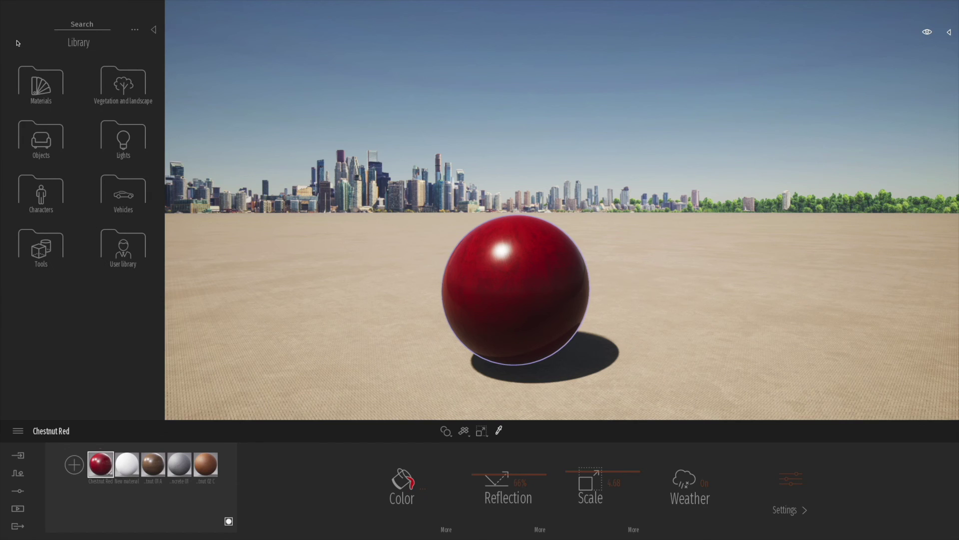
{"action": "left_click", "coordinate": [118, 248]}
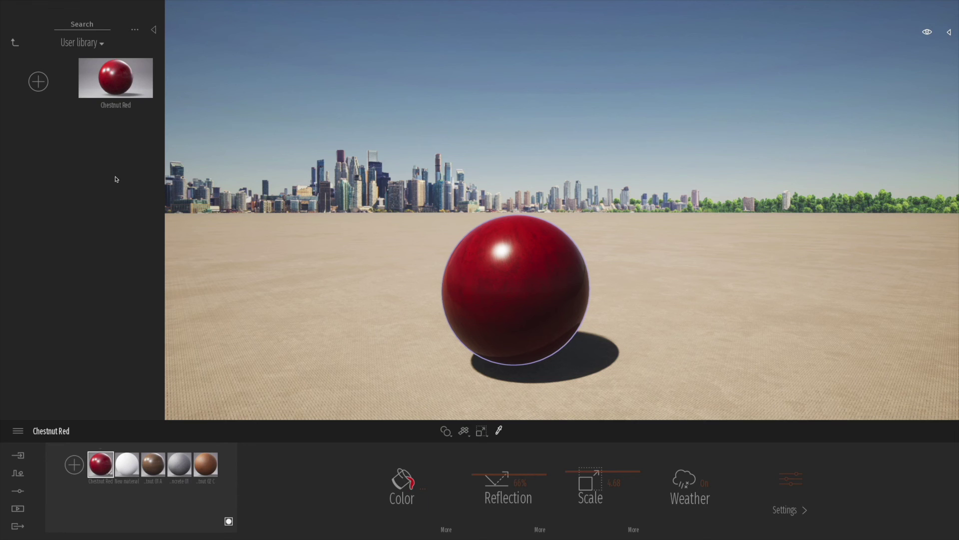
{"action": "mouse_move", "coordinate": [115, 80]}
{"action": "left_mouse_down"}
{"action": "mouse_move", "coordinate": [280, 283]}
{"action": "mouse_move", "coordinate": [165, 110]}
{"action": "mouse_move", "coordinate": [111, 81]}
{"action": "left_mouse_up"}
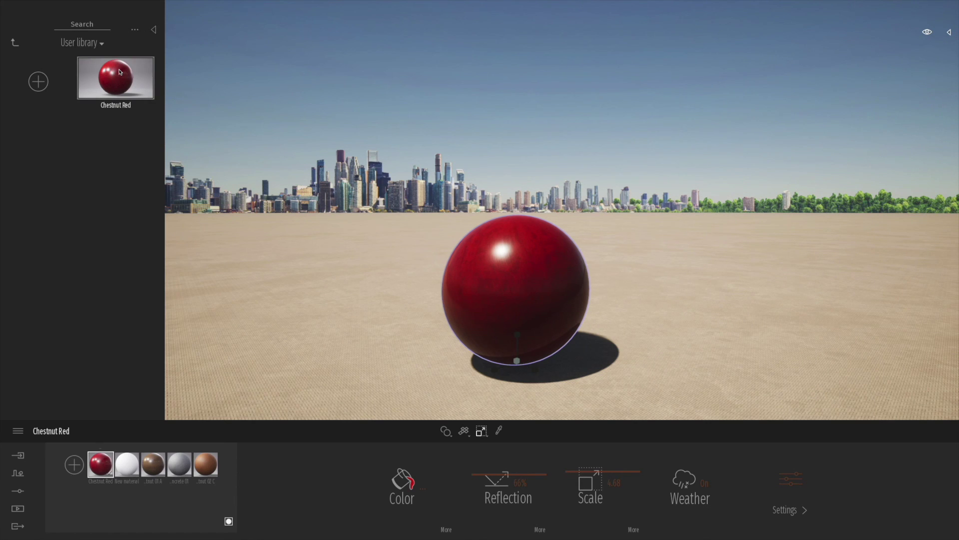
{"action": "right_click", "coordinate": [120, 72]}
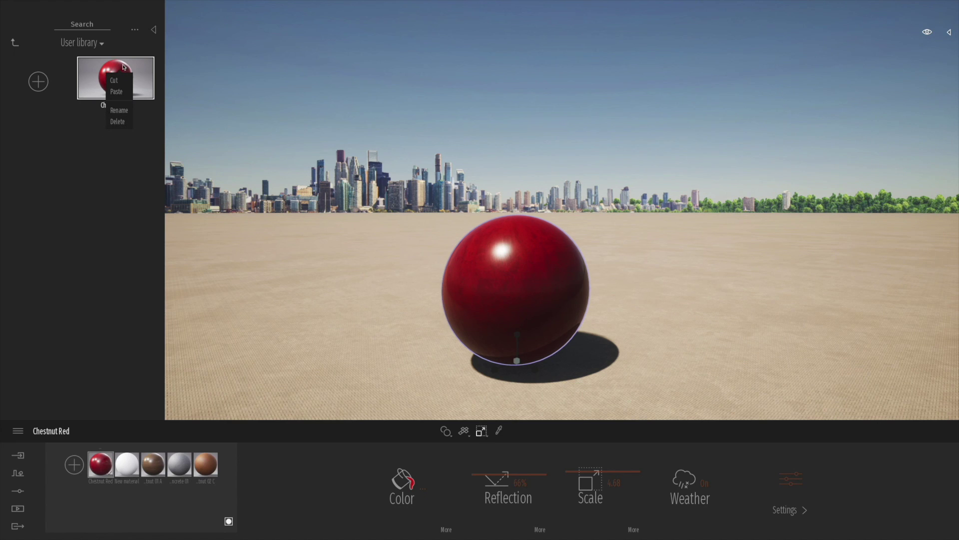
{"action": "left_click", "coordinate": [71, 138]}
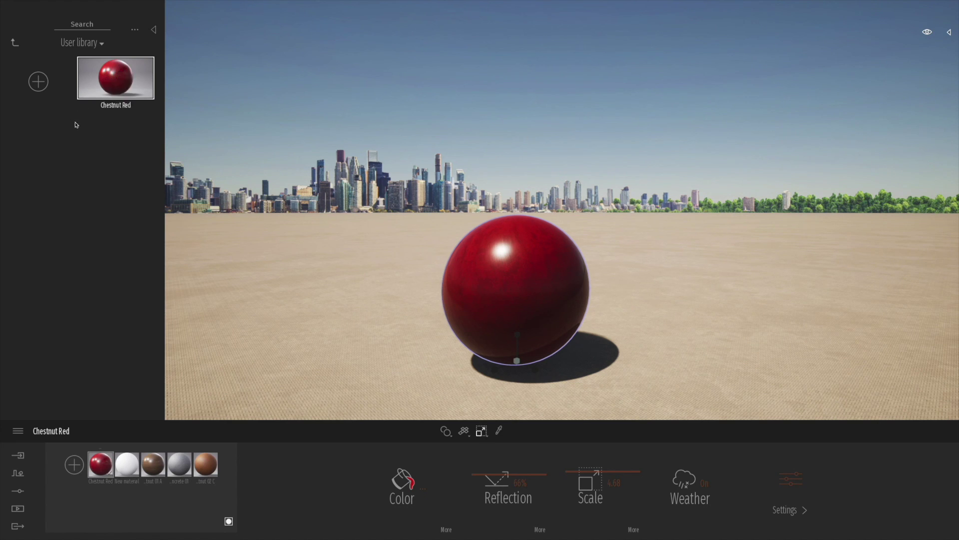
{"action": "left_click", "coordinate": [102, 46]}
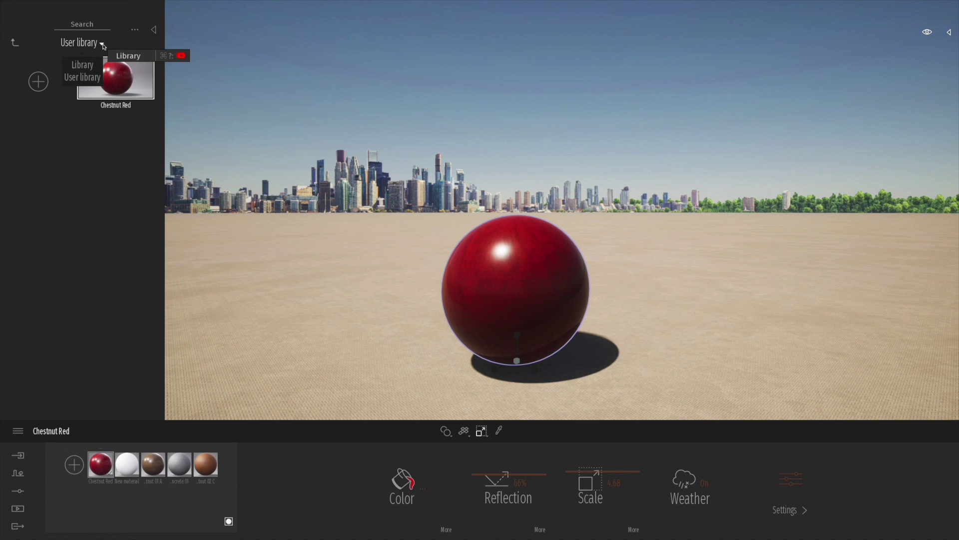
Create a new category folder in the User library, look inside it and return to the User library.
{"action": "left_click", "coordinate": [37, 82]}
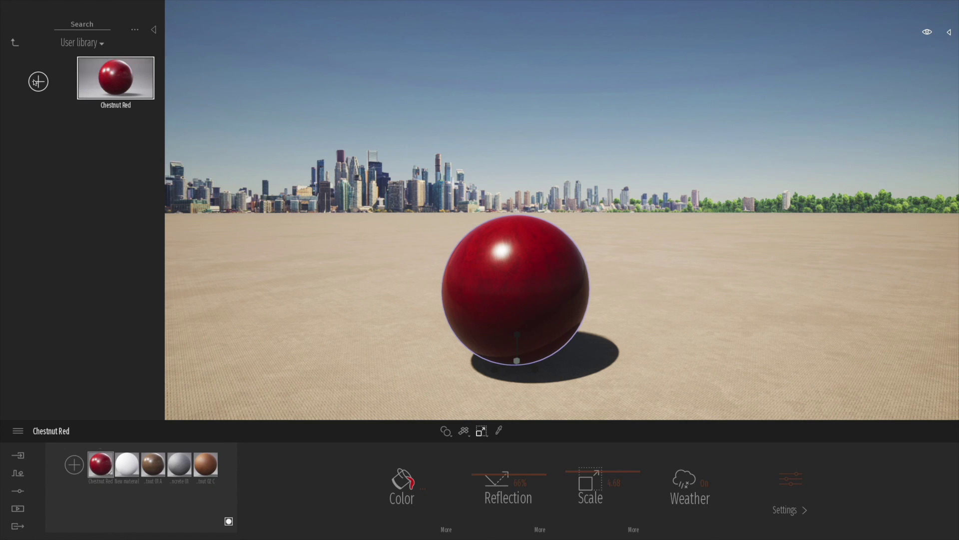
{"action": "left_click", "coordinate": [38, 81]}
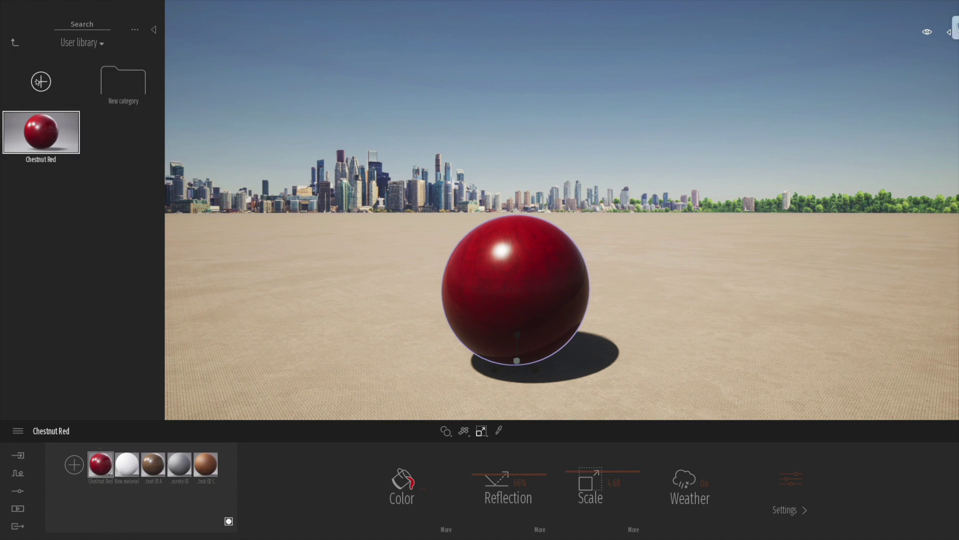
{"action": "left_click", "coordinate": [120, 103]}
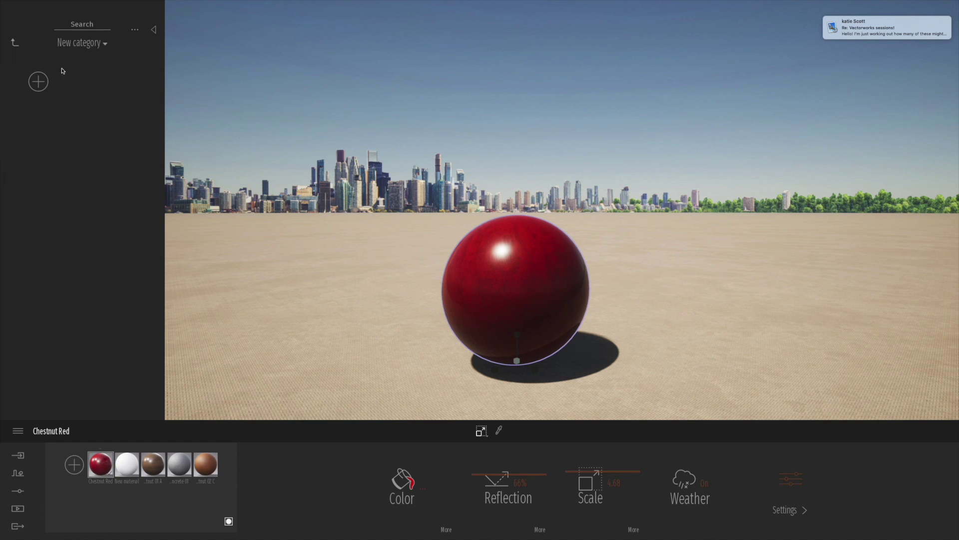
{"action": "left_click", "coordinate": [16, 44]}
Rename the new category folder as Custom Materials.
{"action": "right_click", "coordinate": [120, 91]}
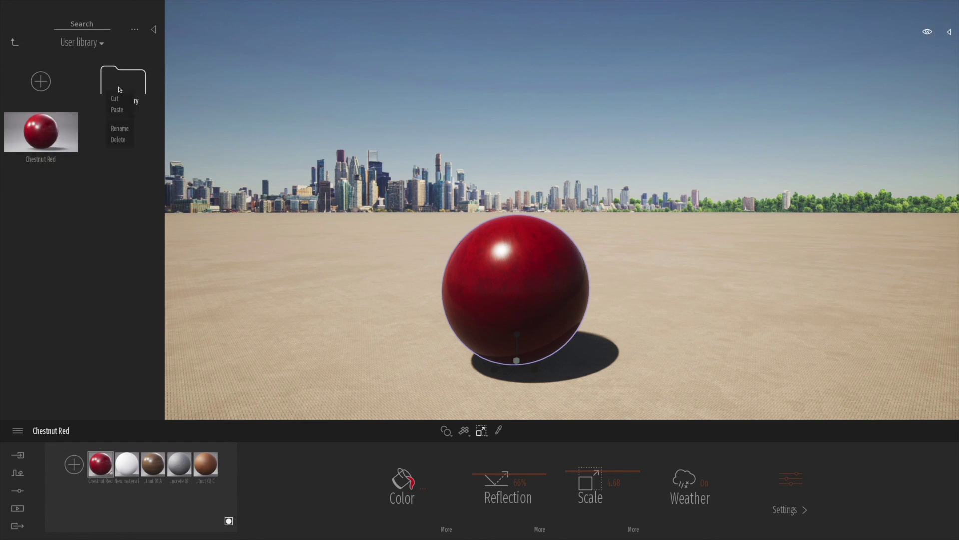
{"action": "left_click", "coordinate": [122, 132]}
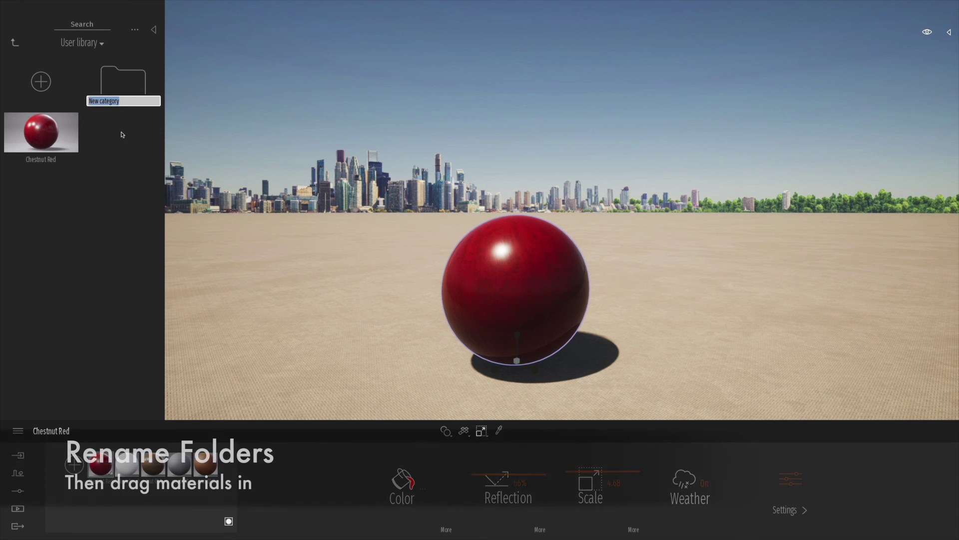
{"action": "type", "text": "c"}
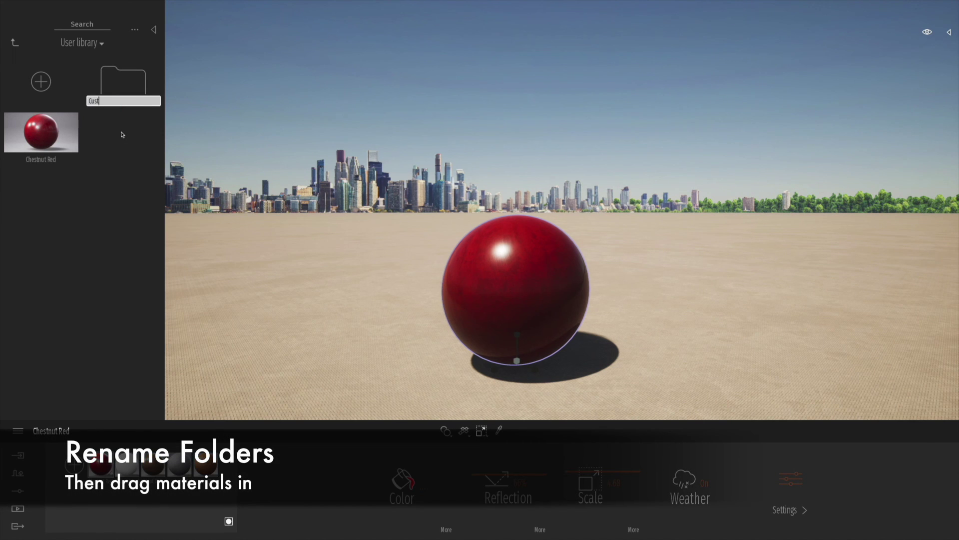
{"action": "type", "text": "ustom Mat"}
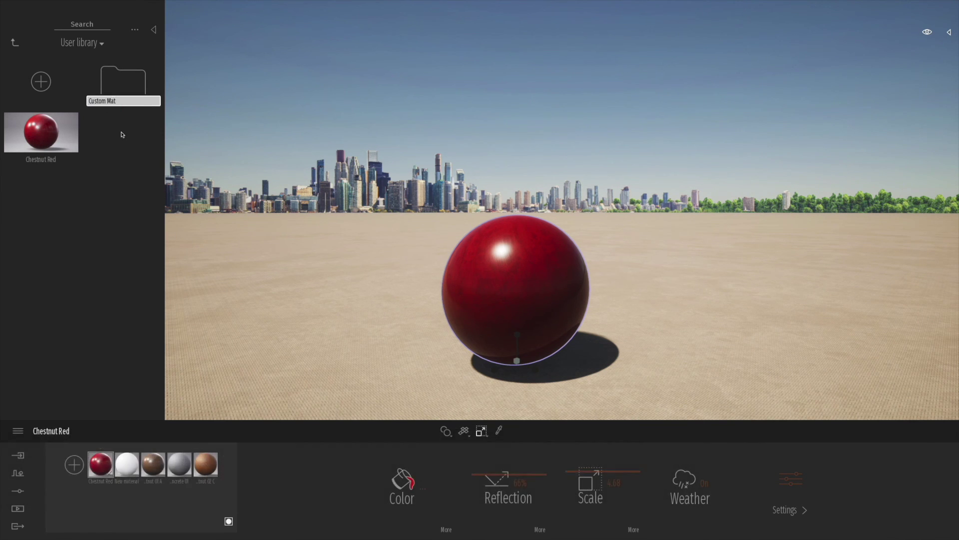
{"action": "type", "text": "erials"}
{"action": "left_click", "coordinate": [103, 186]}
Move the Chestnut Red material into the Custom Materials folder and open that folder.
{"action": "left_click_drag", "start_coordinate": [58, 132], "coordinate": [125, 85]}
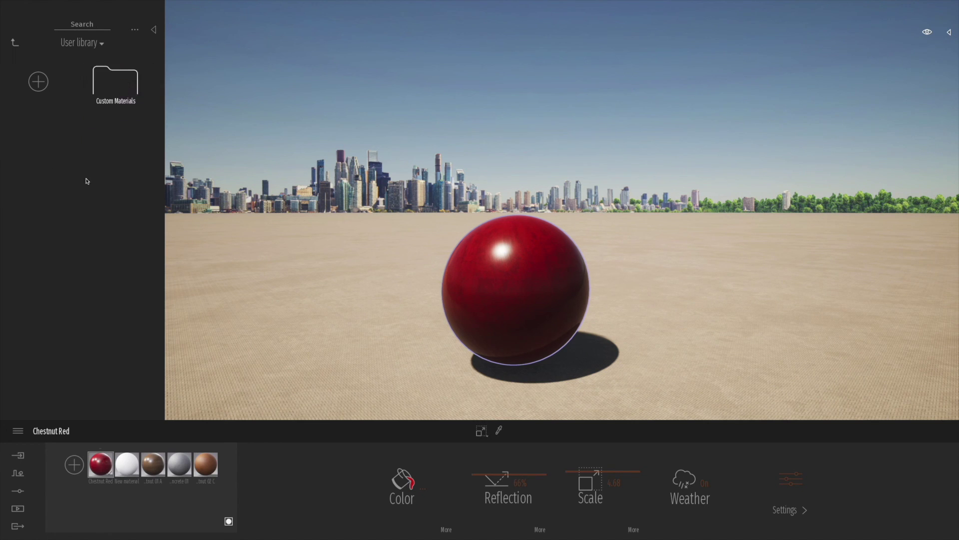
{"action": "left_click", "coordinate": [111, 107]}
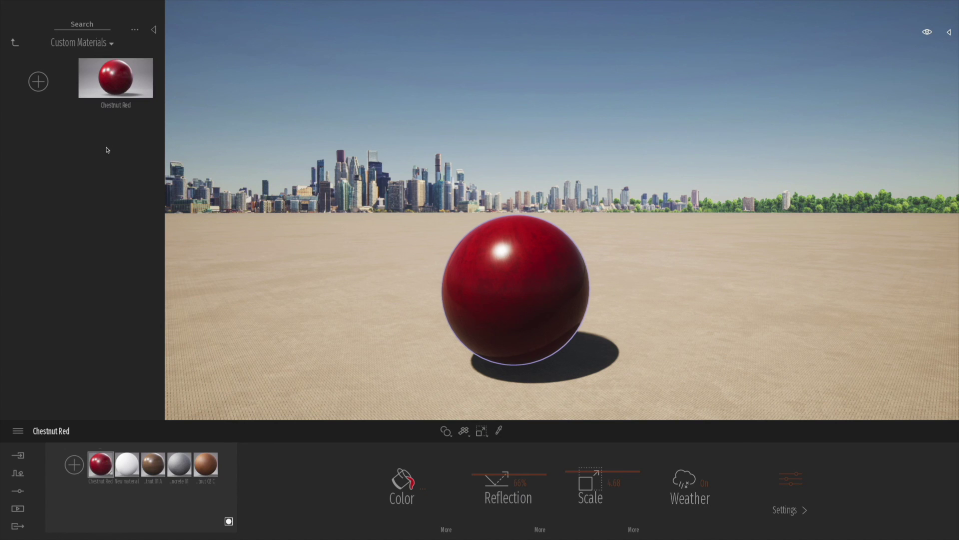